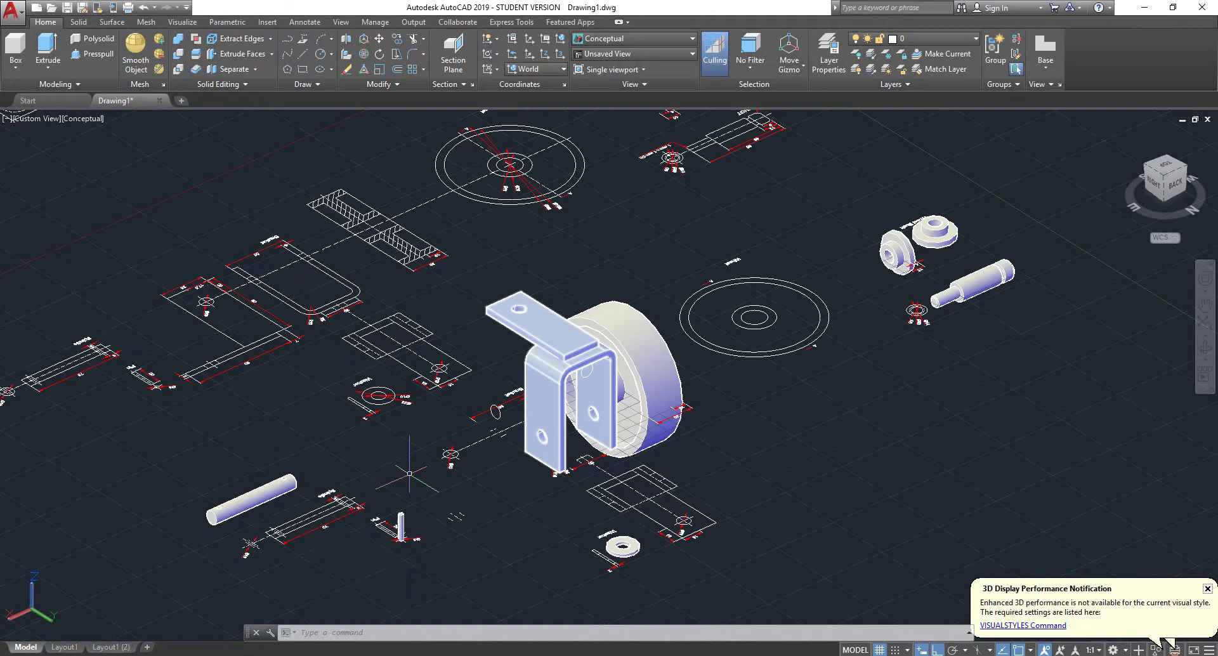
Step: Zoom and orbit around the 3D bracket until its top flange and holes fill the viewport
{"action": "scroll", "coordinate": [409, 474], "scroll_direction": "down", "scroll_amount": 1}
{"action": "scroll", "coordinate": [580, 423], "scroll_direction": "up", "scroll_amount": 3}
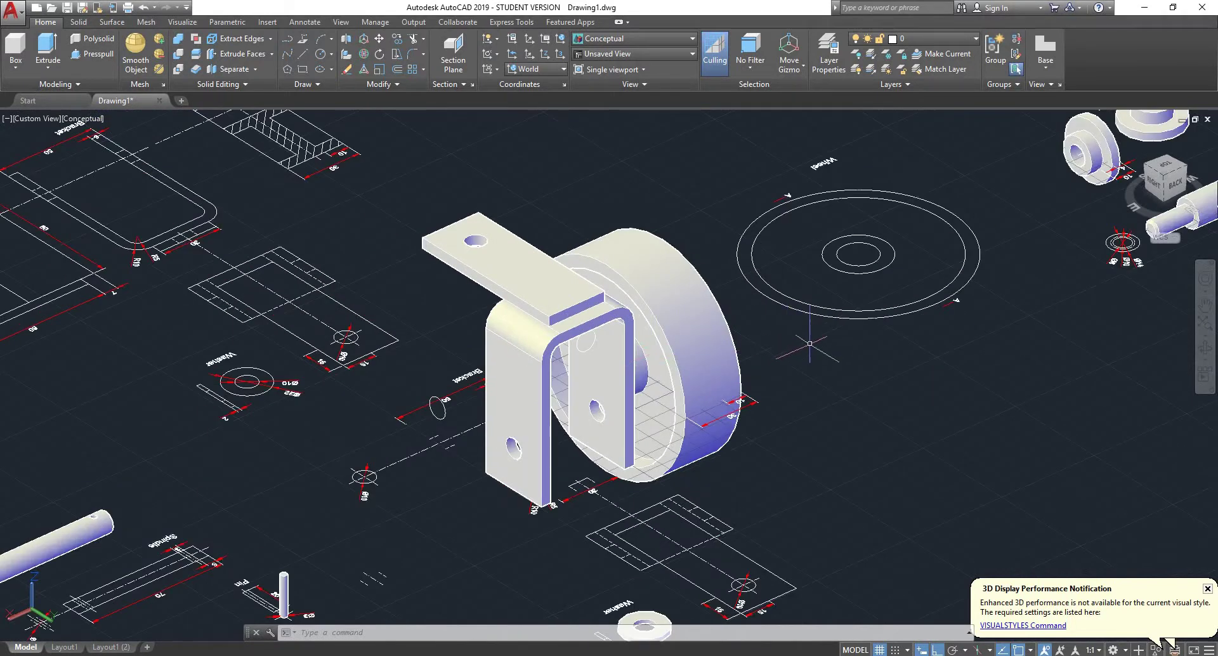
{"action": "scroll", "coordinate": [809, 343], "scroll_direction": "down", "scroll_amount": 3}
{"action": "middle_click_drag", "start_coordinate": [810, 343], "coordinate": [253, 415], "text": "shift"}
{"action": "scroll", "coordinate": [212, 383], "scroll_direction": "down", "scroll_amount": 4}
{"action": "scroll", "coordinate": [292, 339], "scroll_direction": "up", "scroll_amount": 7}
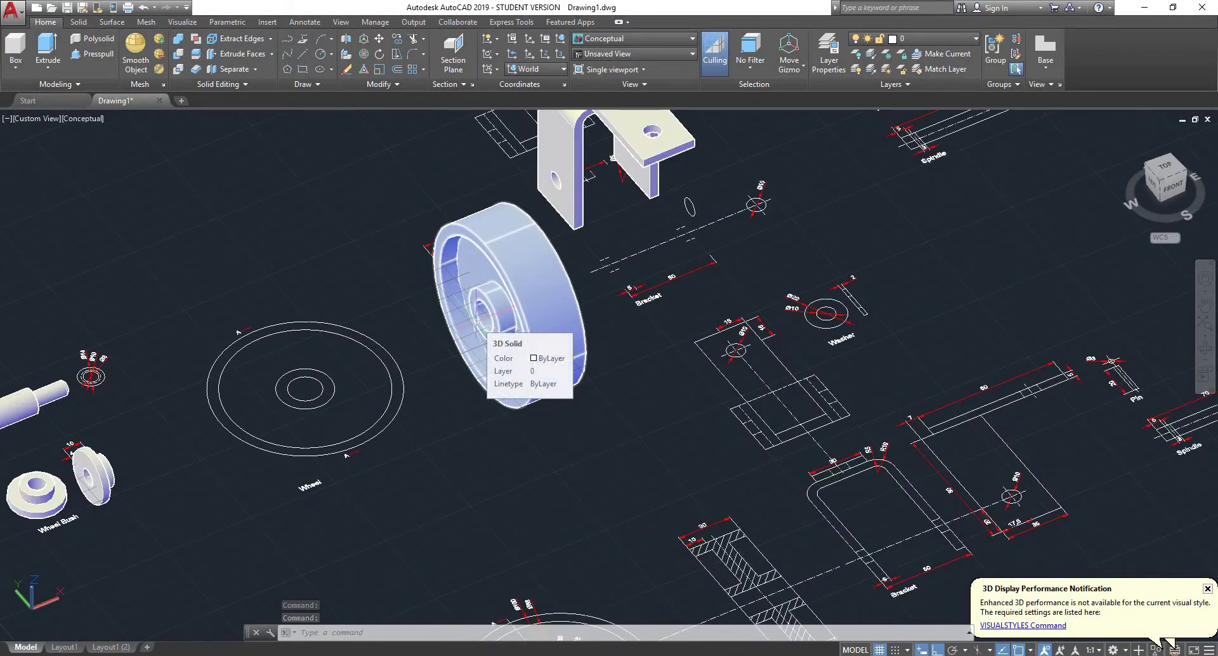
{"action": "scroll", "coordinate": [477, 322], "scroll_direction": "down", "scroll_amount": 2}
{"action": "middle_click_drag", "start_coordinate": [477, 322], "coordinate": [431, 299], "text": "shift"}
{"action": "scroll", "coordinate": [474, 253], "scroll_direction": "up", "scroll_amount": 3}
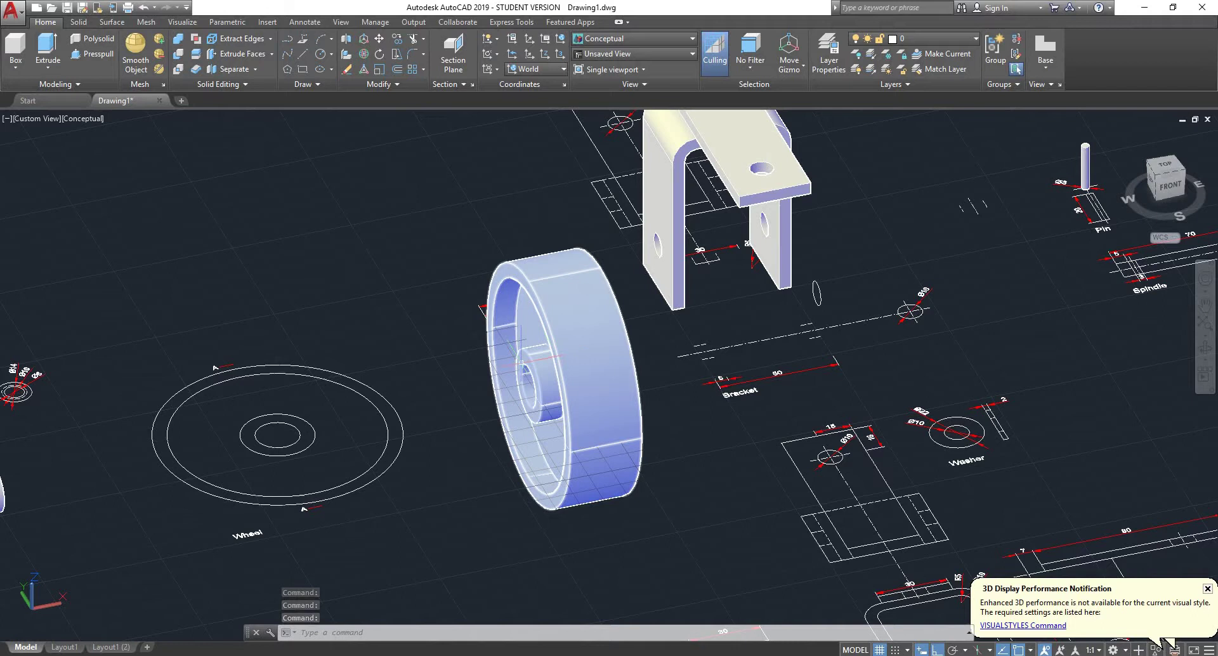
{"action": "scroll", "coordinate": [729, 210], "scroll_direction": "down", "scroll_amount": 3}
{"action": "scroll", "coordinate": [733, 214], "scroll_direction": "up", "scroll_amount": 2}
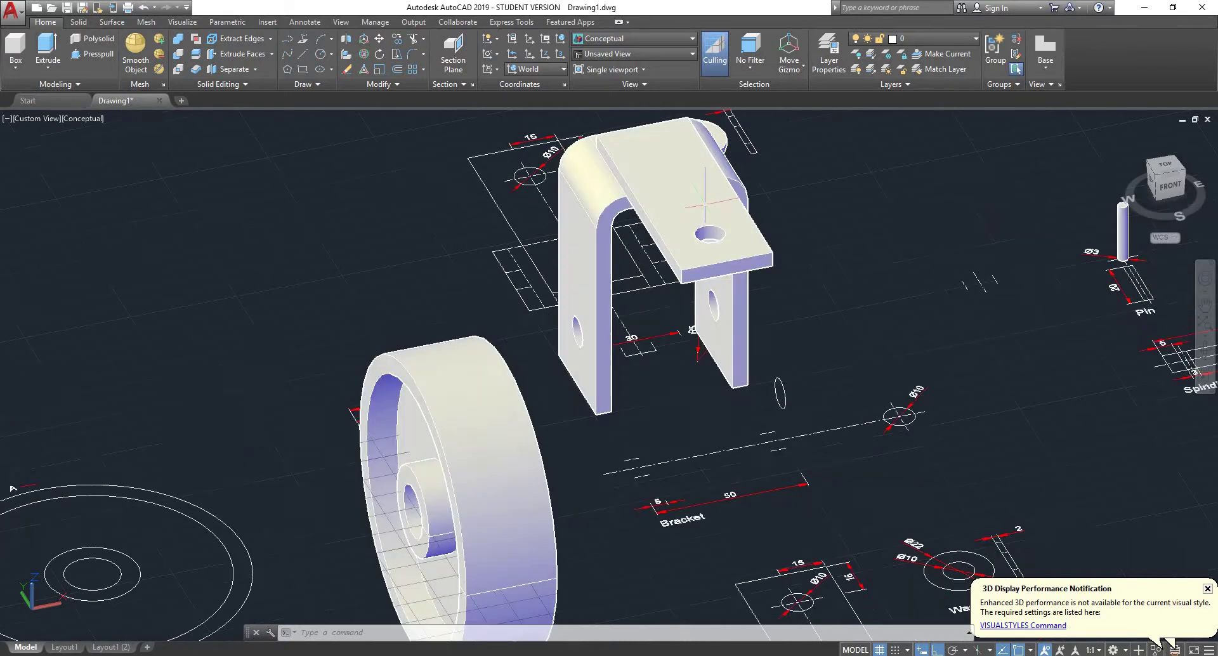
{"action": "scroll", "coordinate": [720, 228], "scroll_direction": "up", "scroll_amount": 2}
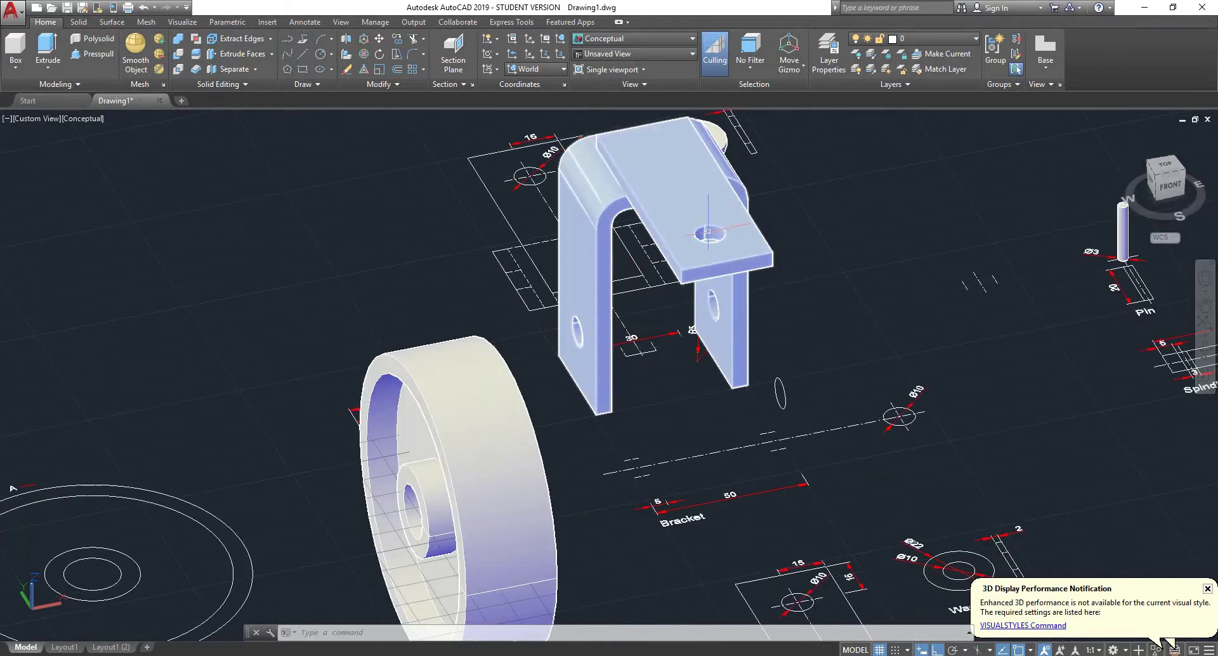
{"action": "scroll", "coordinate": [709, 234], "scroll_direction": "down", "scroll_amount": 2}
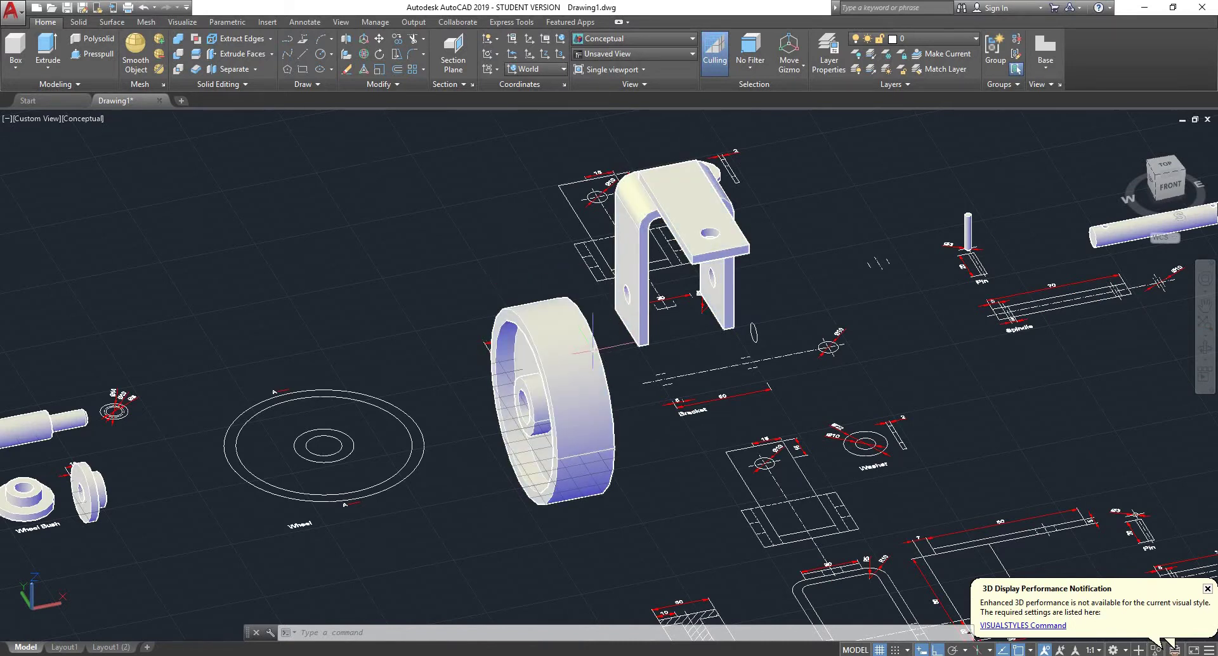
{"action": "scroll", "coordinate": [583, 369], "scroll_direction": "down", "scroll_amount": 2}
{"action": "scroll", "coordinate": [219, 444], "scroll_direction": "up", "scroll_amount": 3}
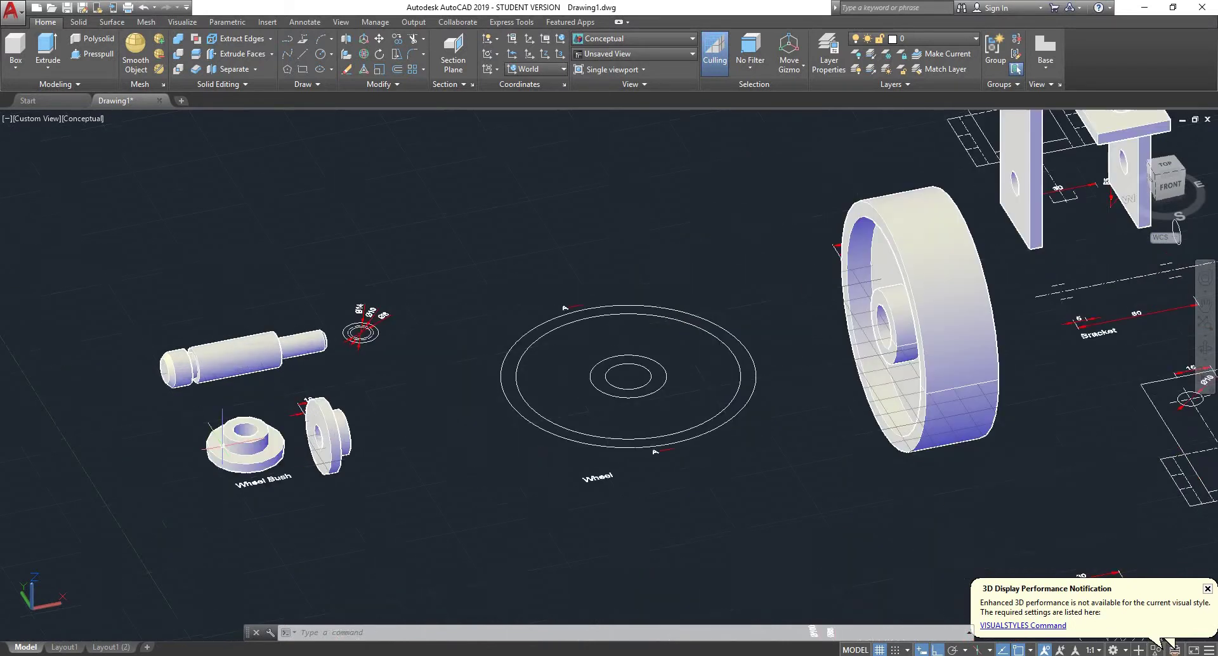
{"action": "scroll", "coordinate": [222, 444], "scroll_direction": "down", "scroll_amount": 2}
{"action": "scroll", "coordinate": [826, 177], "scroll_direction": "up", "scroll_amount": 5}
{"action": "scroll", "coordinate": [753, 220], "scroll_direction": "down", "scroll_amount": 4}
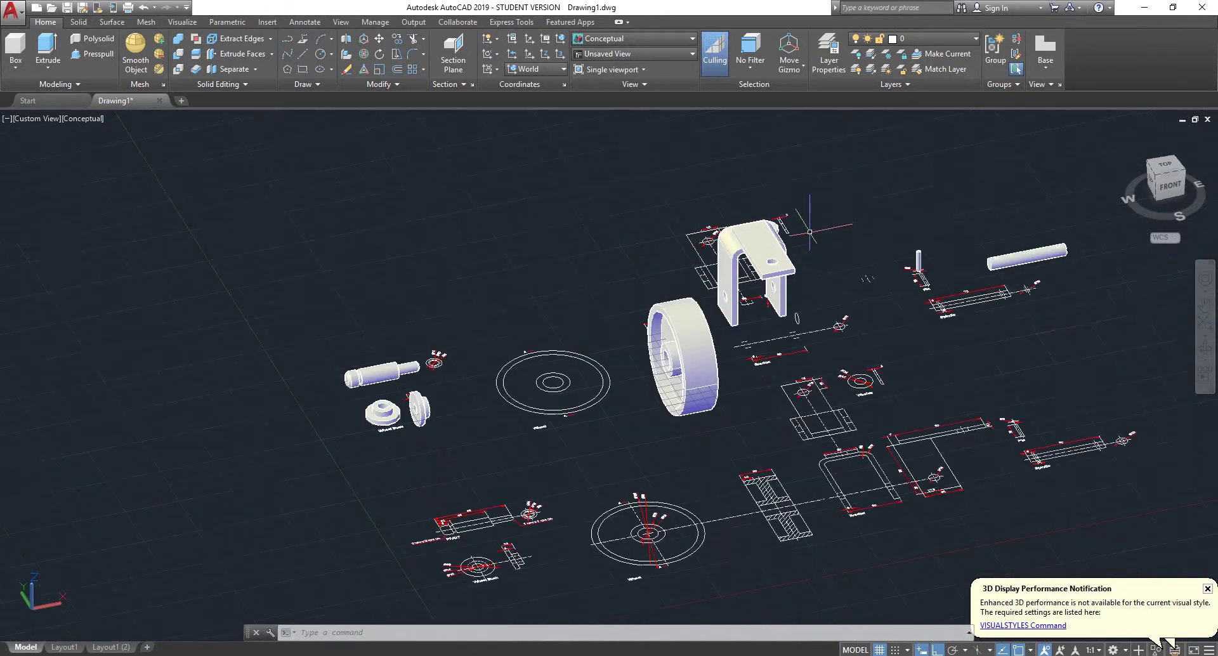
{"action": "scroll", "coordinate": [752, 220], "scroll_direction": "up", "scroll_amount": 4}
{"action": "scroll", "coordinate": [652, 272], "scroll_direction": "up", "scroll_amount": 2}
{"action": "middle_click_drag", "start_coordinate": [652, 272], "coordinate": [807, 298], "text": "shift"}
{"action": "scroll", "coordinate": [796, 254], "scroll_direction": "down", "scroll_amount": 2}
{"action": "scroll", "coordinate": [830, 242], "scroll_direction": "up", "scroll_amount": 3}
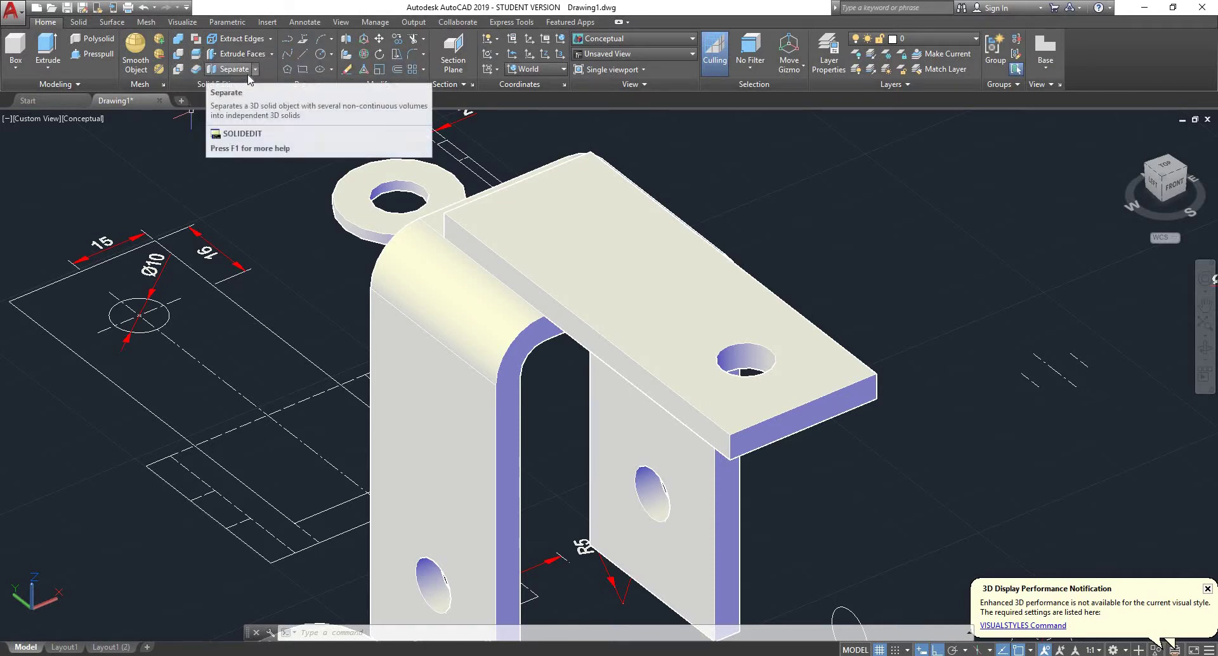
Step: Browse the Extract Edges and Extrude Faces dropdowns, then start the SOLIDEDIT command
{"action": "left_click", "coordinate": [271, 40]}
{"action": "left_click", "coordinate": [271, 40]}
{"action": "left_click", "coordinate": [271, 54]}
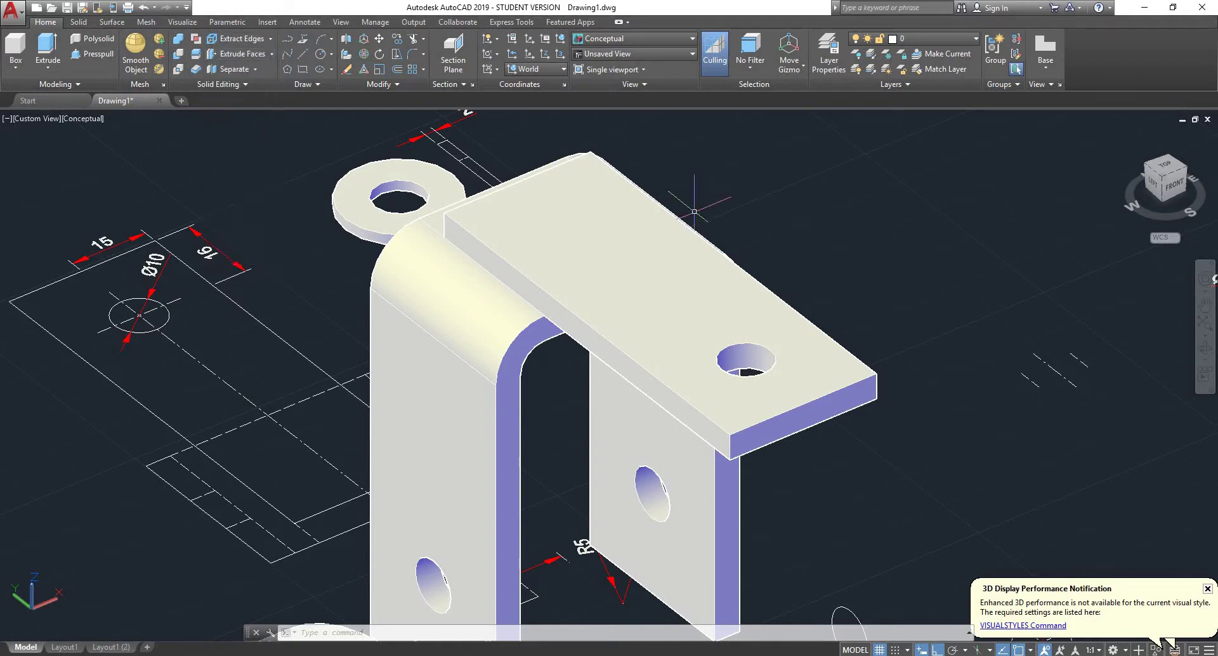
{"action": "type", "text": "SOLID"}
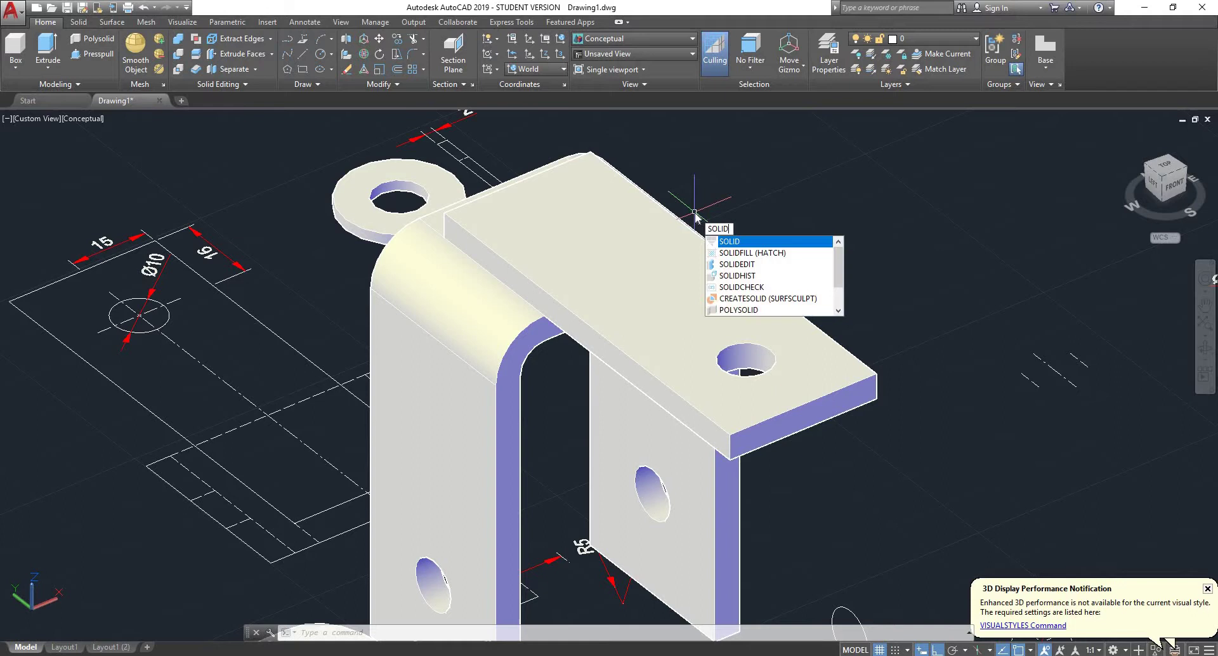
{"action": "type", "text": "ED"}
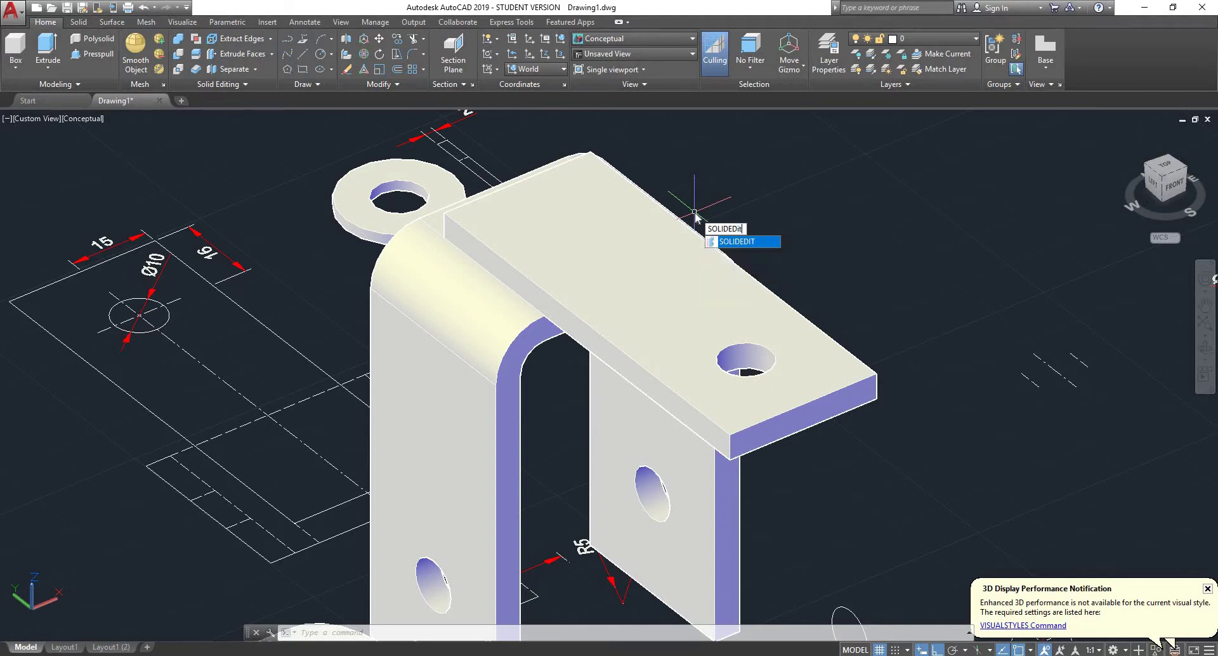
{"action": "key", "text": "Return"}
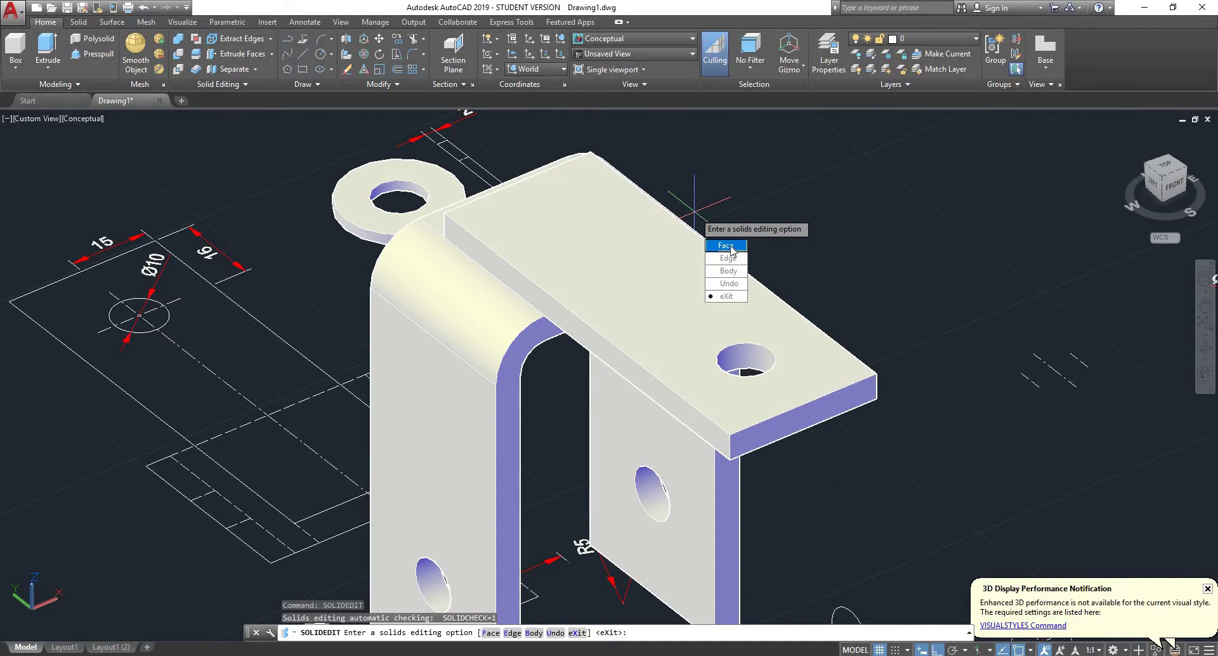
Step: Delete the top-flange hole's inner face with Face > Delete, then undo to restore the hole
{"action": "left_click", "coordinate": [734, 247]}
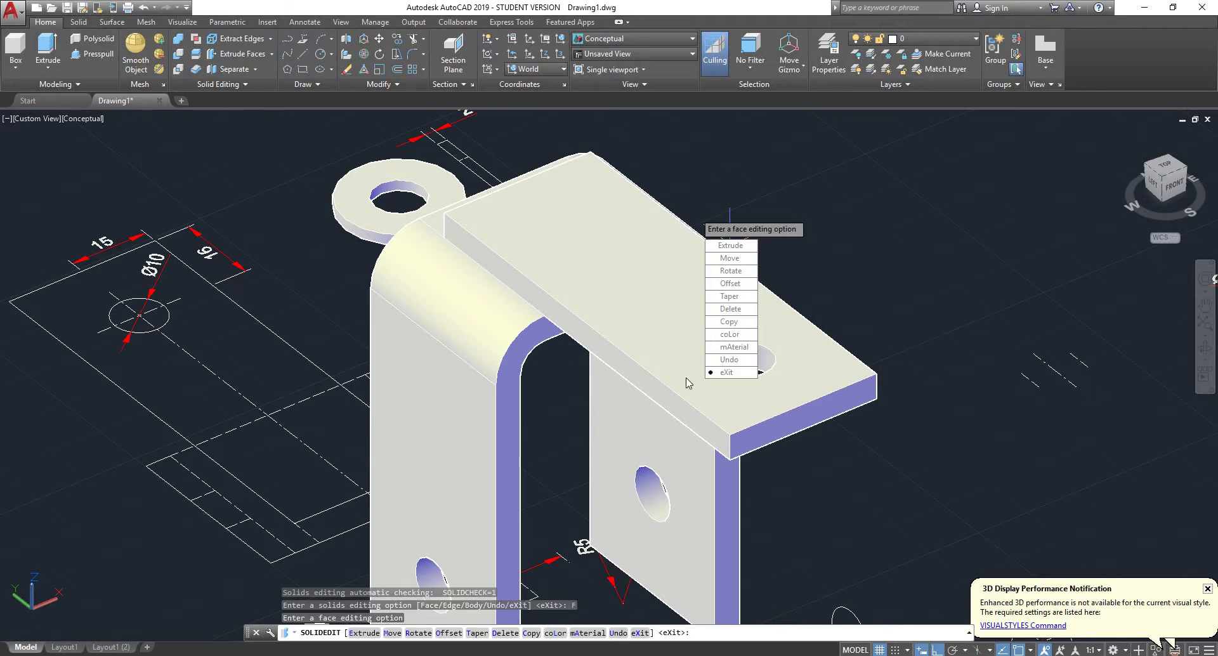
{"action": "left_click", "coordinate": [735, 309]}
{"action": "left_click", "coordinate": [748, 358]}
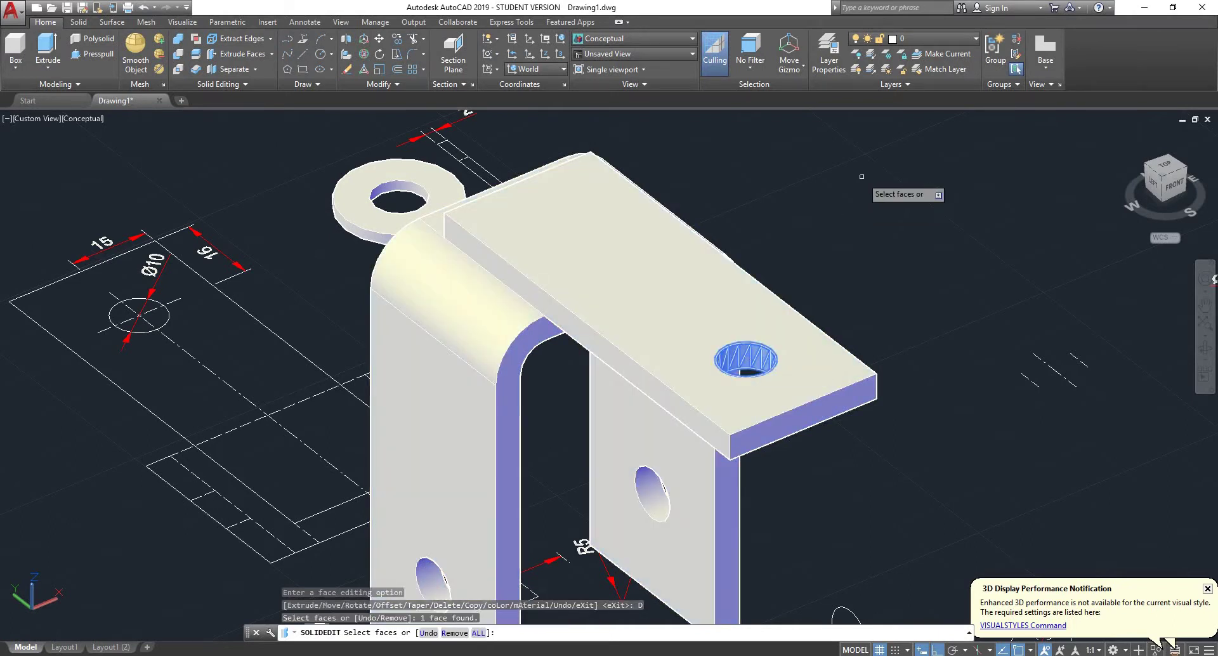
{"action": "key", "text": "Return"}
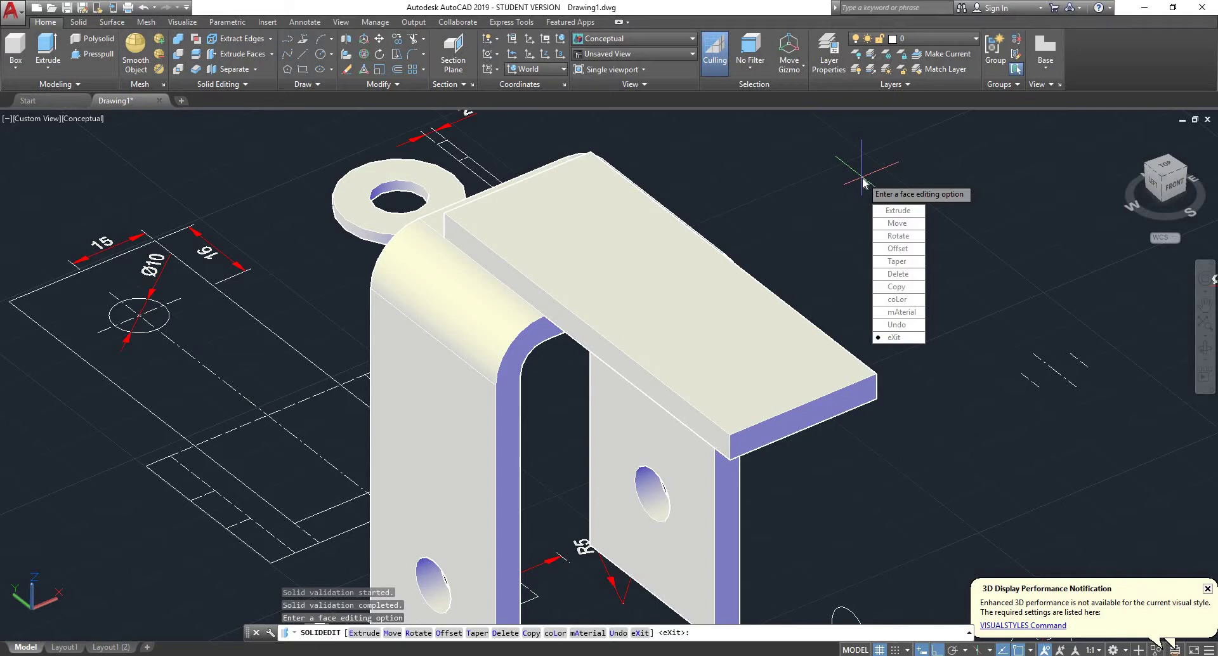
{"action": "key", "text": "Up"}
{"action": "key", "text": "Return"}
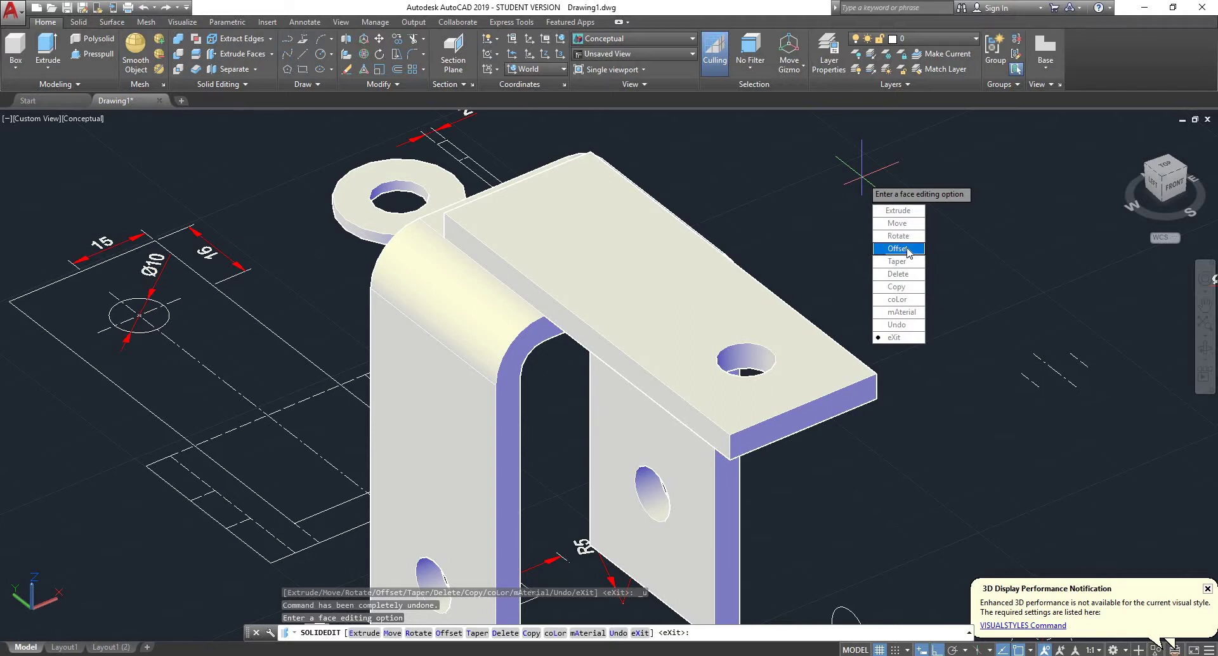
{"action": "left_click", "coordinate": [908, 251]}
{"action": "scroll", "coordinate": [777, 355], "scroll_direction": "up", "scroll_amount": 5}
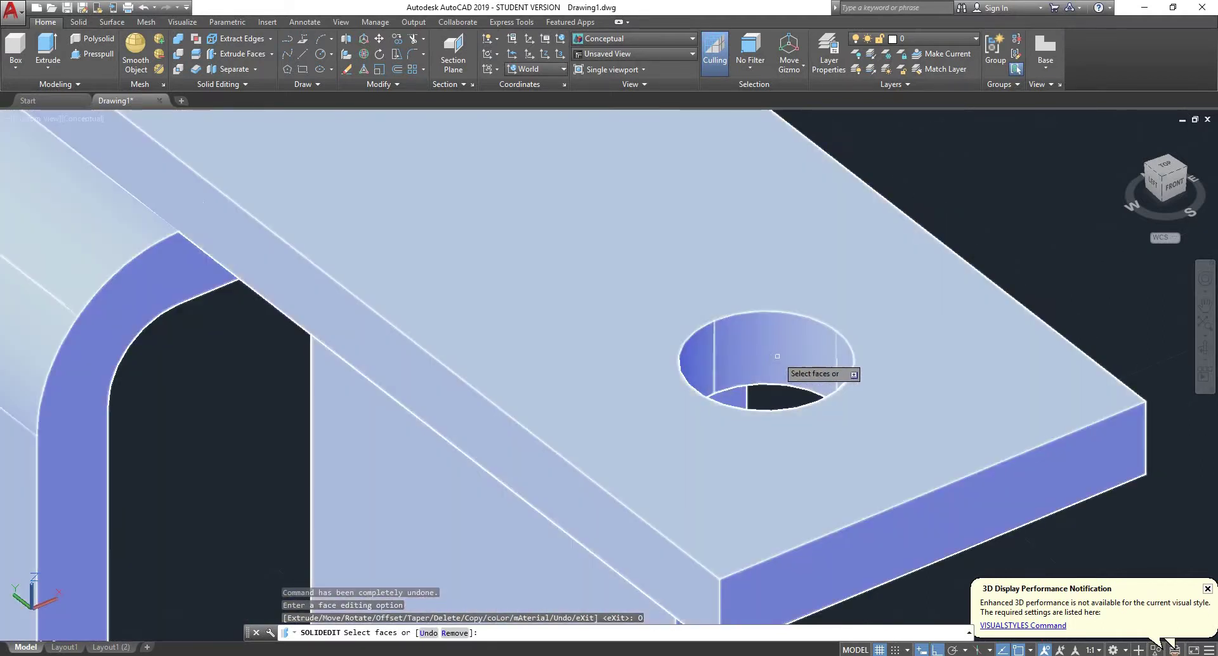
{"action": "left_click", "coordinate": [777, 356]}
{"action": "scroll", "coordinate": [742, 396], "scroll_direction": "down", "scroll_amount": 3}
{"action": "scroll", "coordinate": [766, 273], "scroll_direction": "up", "scroll_amount": 2}
{"action": "key", "text": "Return"}
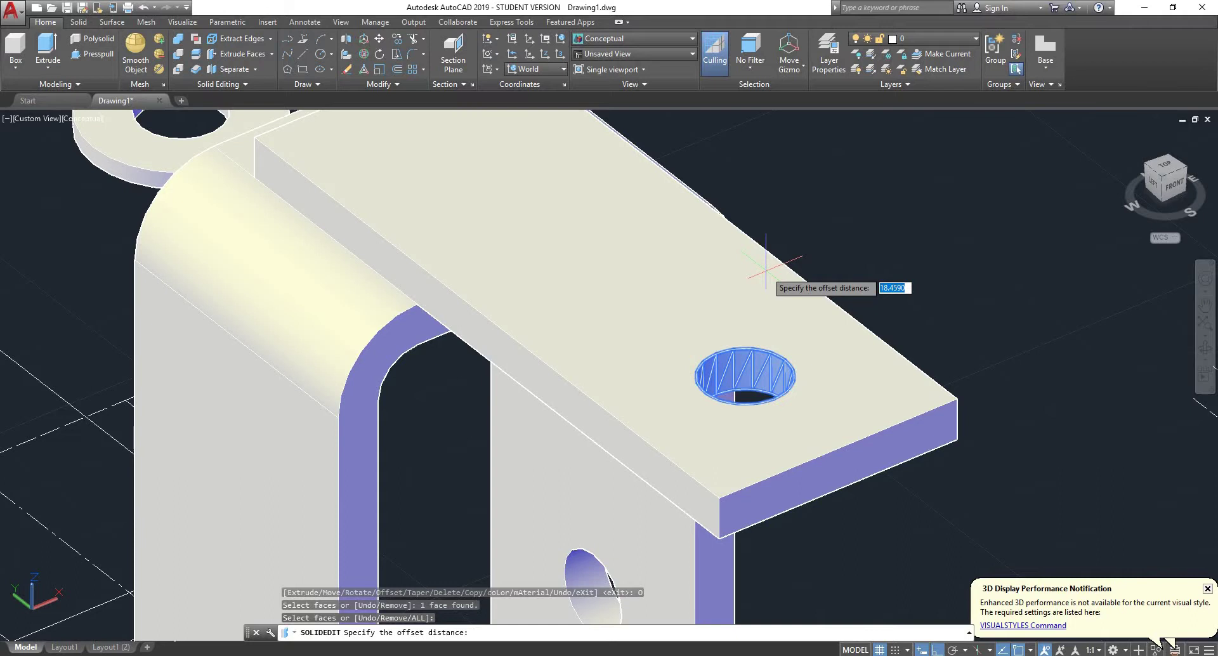
{"action": "type", "text": "10"}
{"action": "key", "text": "Return"}
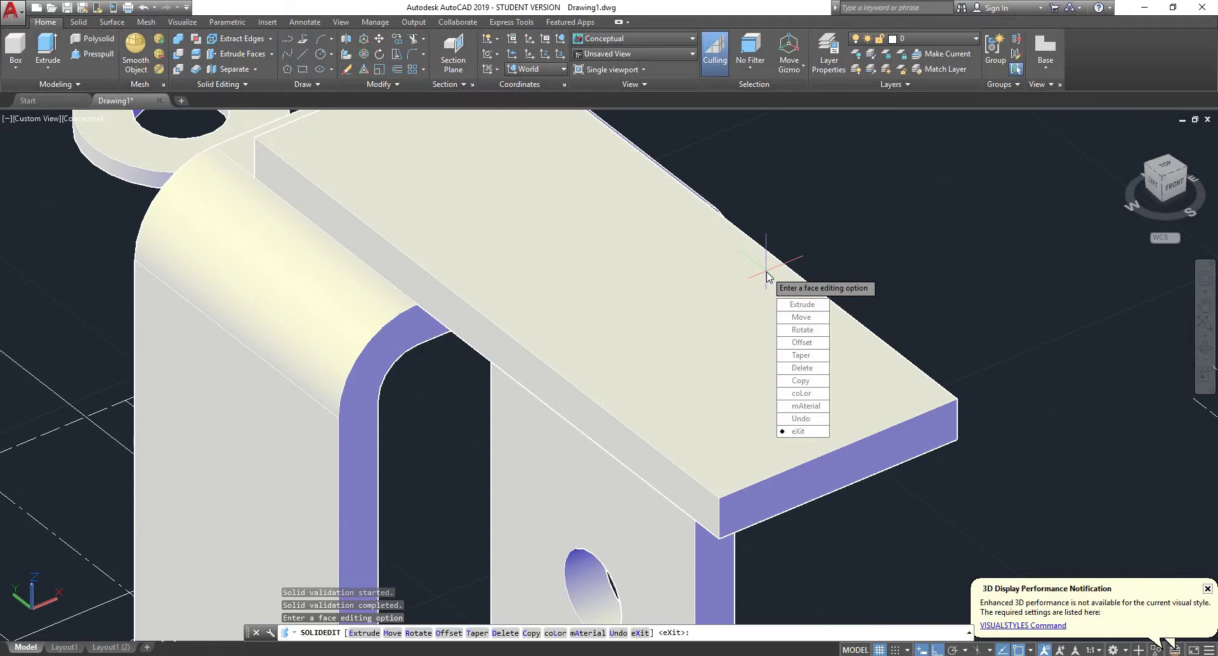
{"action": "type", "text": "u"}
{"action": "key", "text": "Return"}
{"action": "key", "text": "Down"}
{"action": "key", "text": "Down"}
{"action": "key", "text": "Down"}
{"action": "key", "text": "Down"}
{"action": "key", "text": "Return"}
{"action": "scroll", "coordinate": [704, 326], "scroll_direction": "up", "scroll_amount": 3}
{"action": "left_click", "coordinate": [806, 390]}
{"action": "key", "text": "Return"}
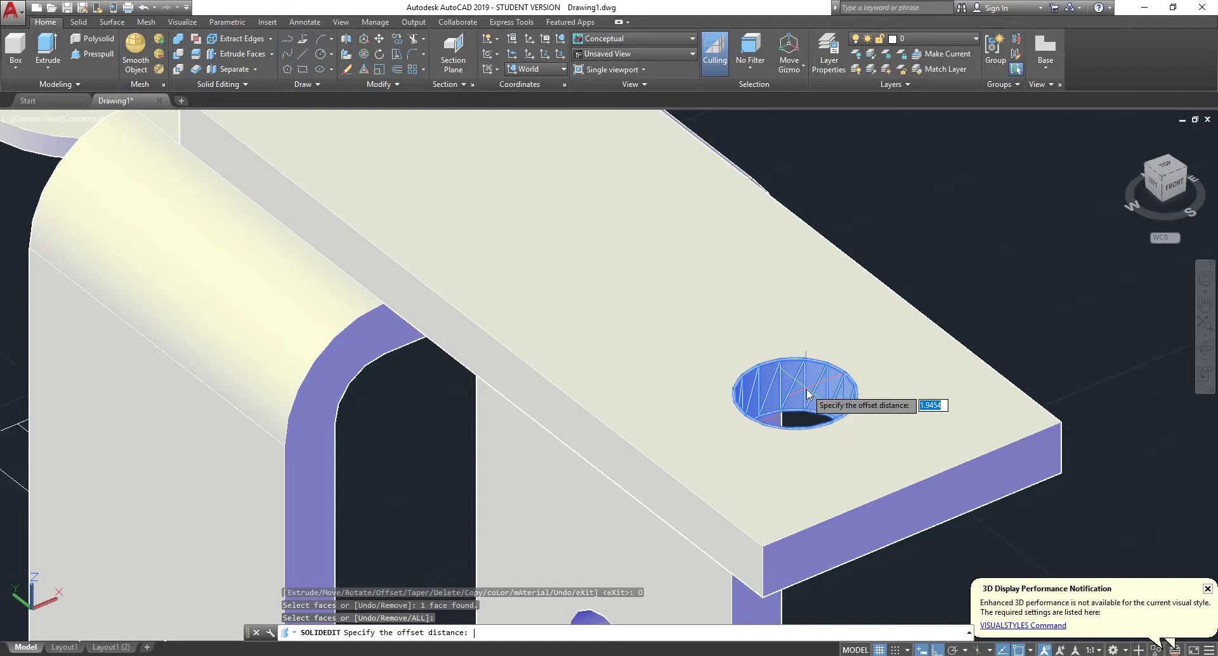
{"action": "type", "text": "1"}
{"action": "key", "text": "Return"}
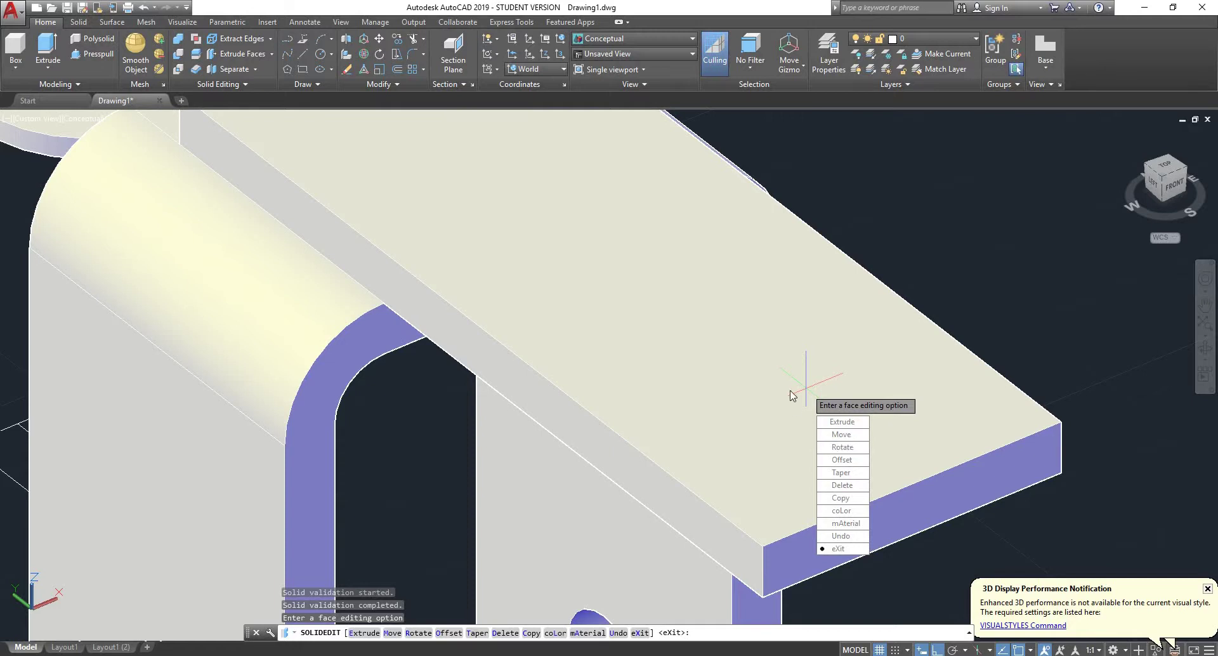
{"action": "key", "text": "ctrl+z"}
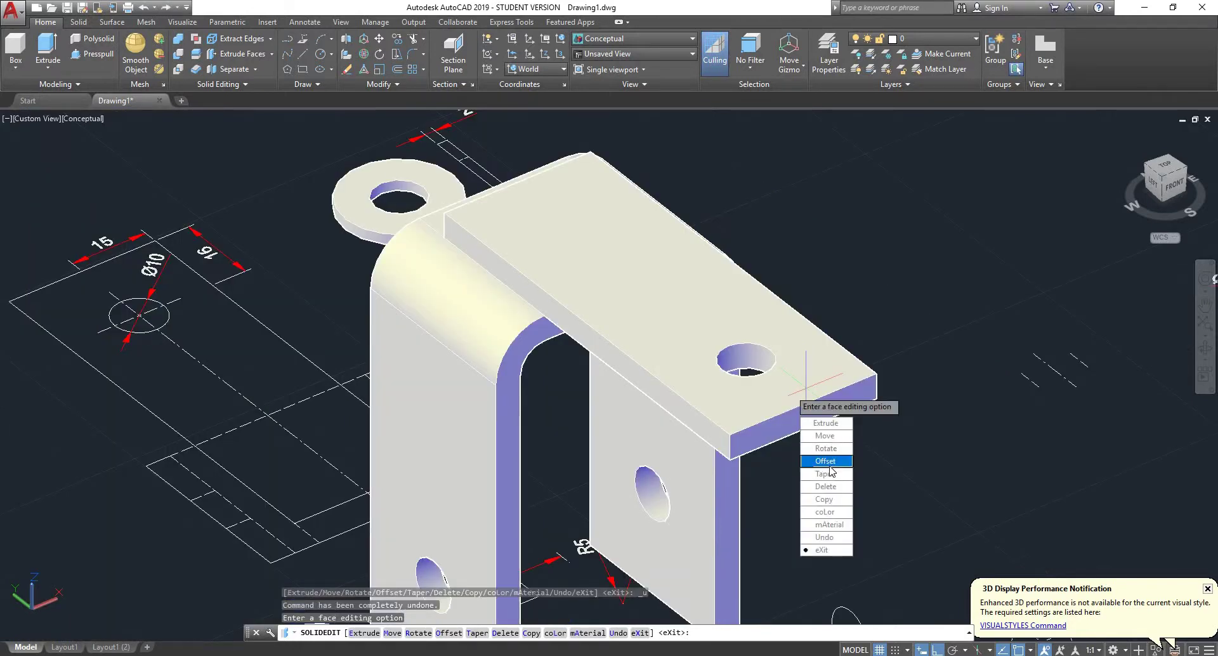
Step: Offset the hole's inner face by 2 to shrink the hole, then undo it
{"action": "left_click", "coordinate": [829, 467]}
{"action": "scroll", "coordinate": [748, 359], "scroll_direction": "up", "scroll_amount": 5}
{"action": "left_click", "coordinate": [751, 361]}
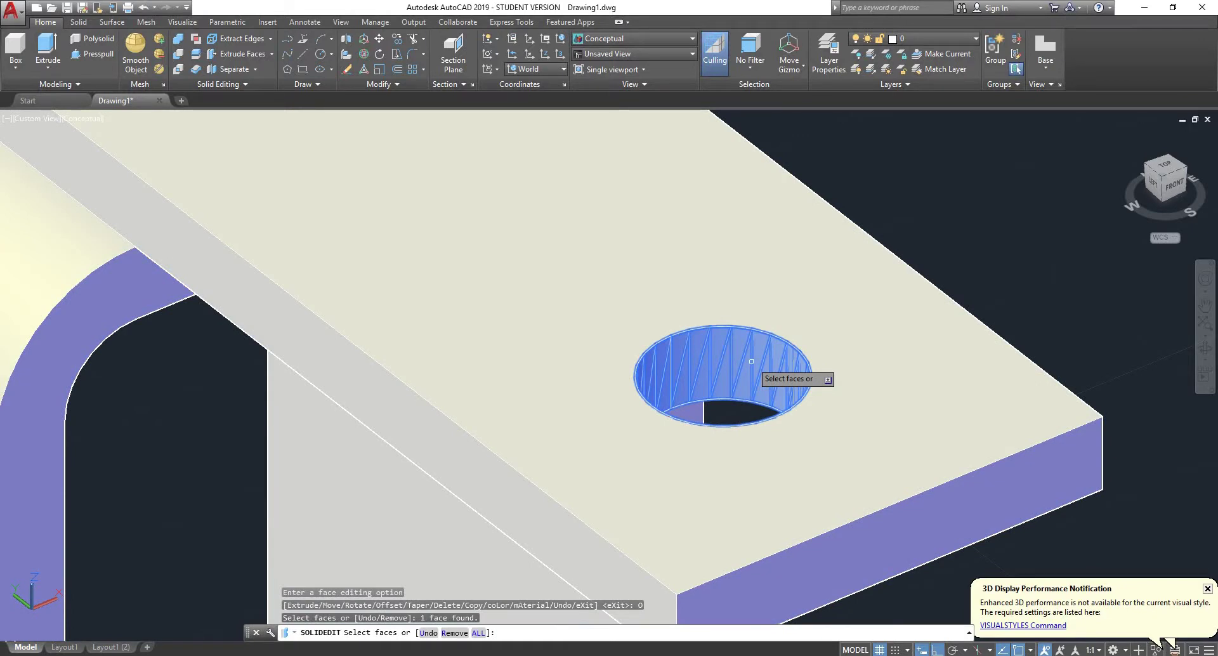
{"action": "key", "text": "Return"}
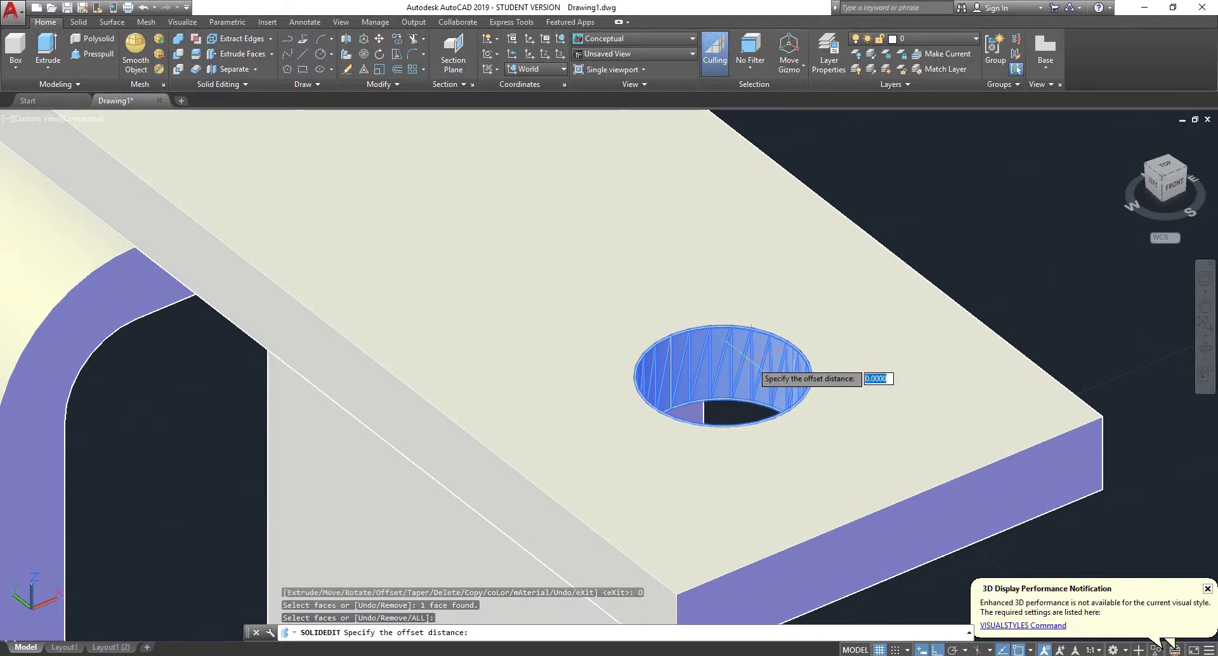
{"action": "type", "text": "2"}
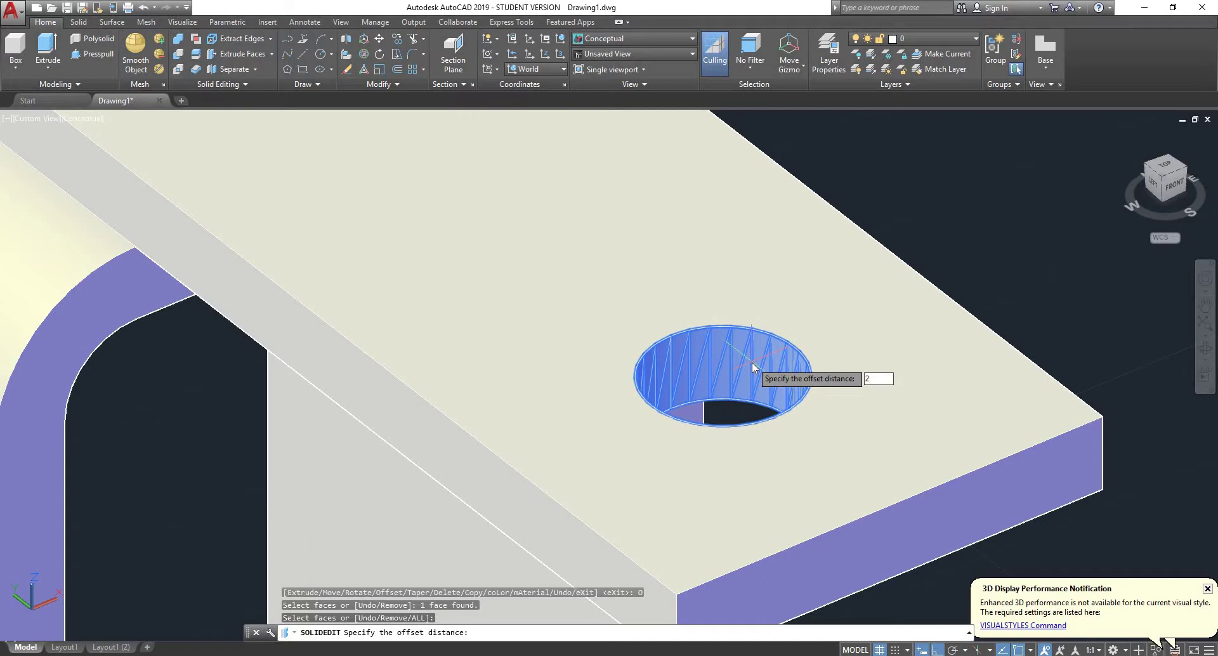
{"action": "key", "text": "Return"}
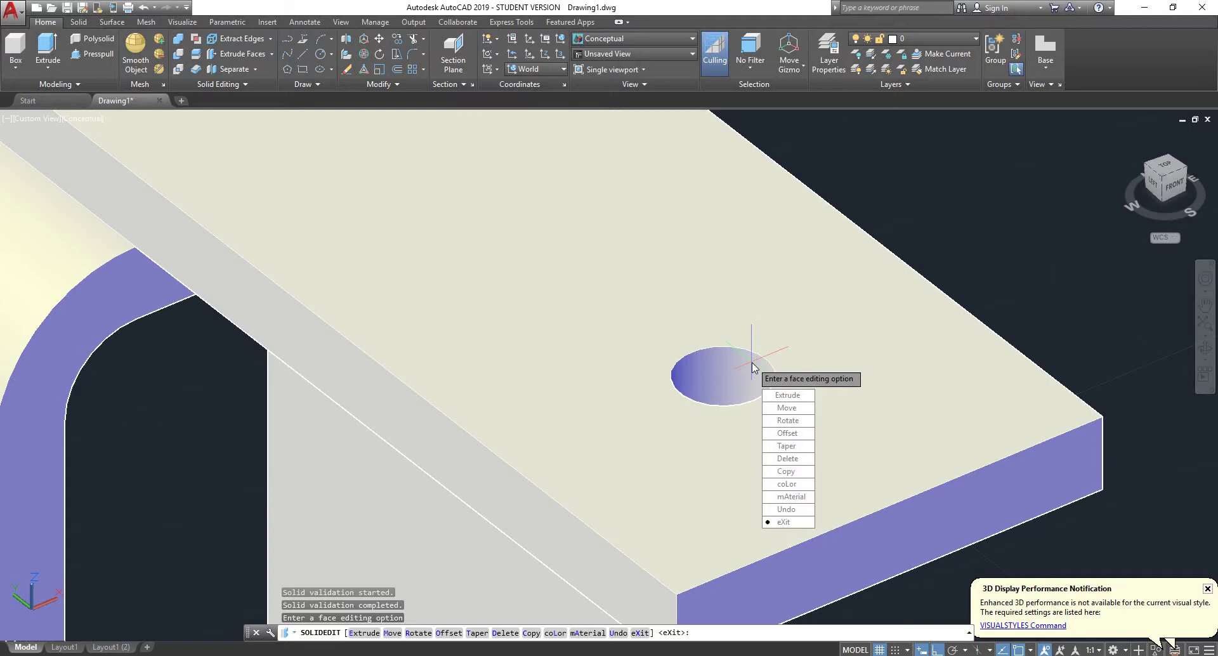
{"action": "key", "text": "ctrl+z"}
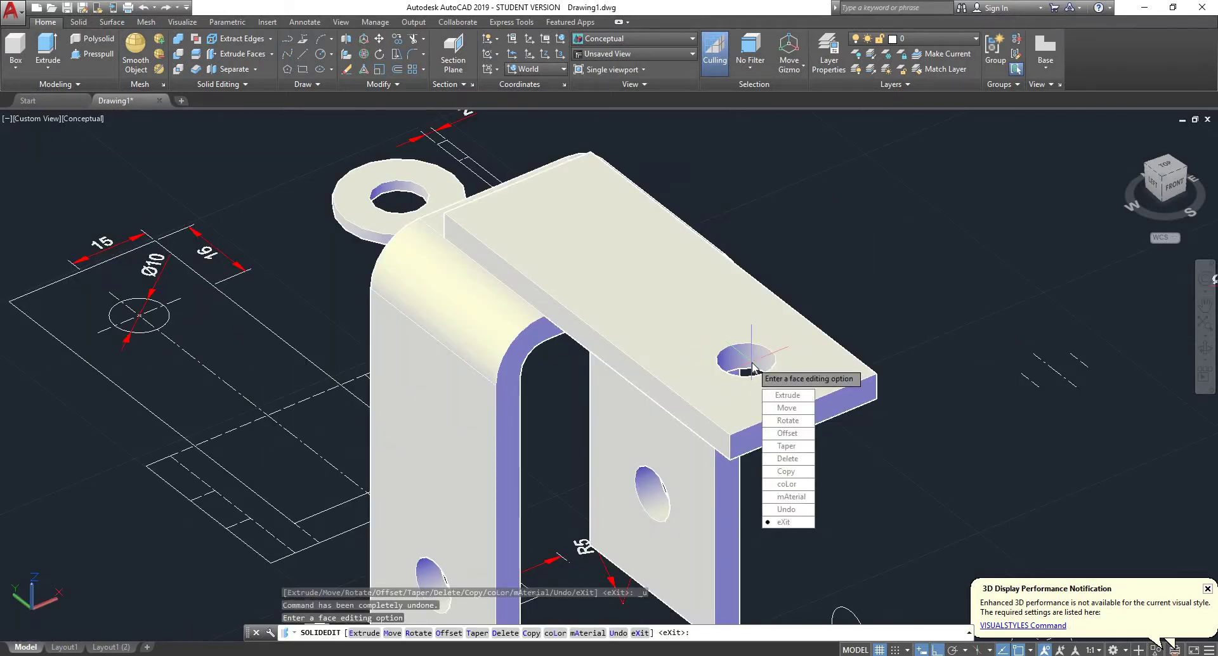
Step: Offset the hole's inner face by -2 to enlarge the hole, then undo it
{"action": "left_click", "coordinate": [787, 433]}
{"action": "scroll", "coordinate": [735, 358], "scroll_direction": "up", "scroll_amount": 3}
{"action": "left_click", "coordinate": [784, 342]}
{"action": "key", "text": "Return"}
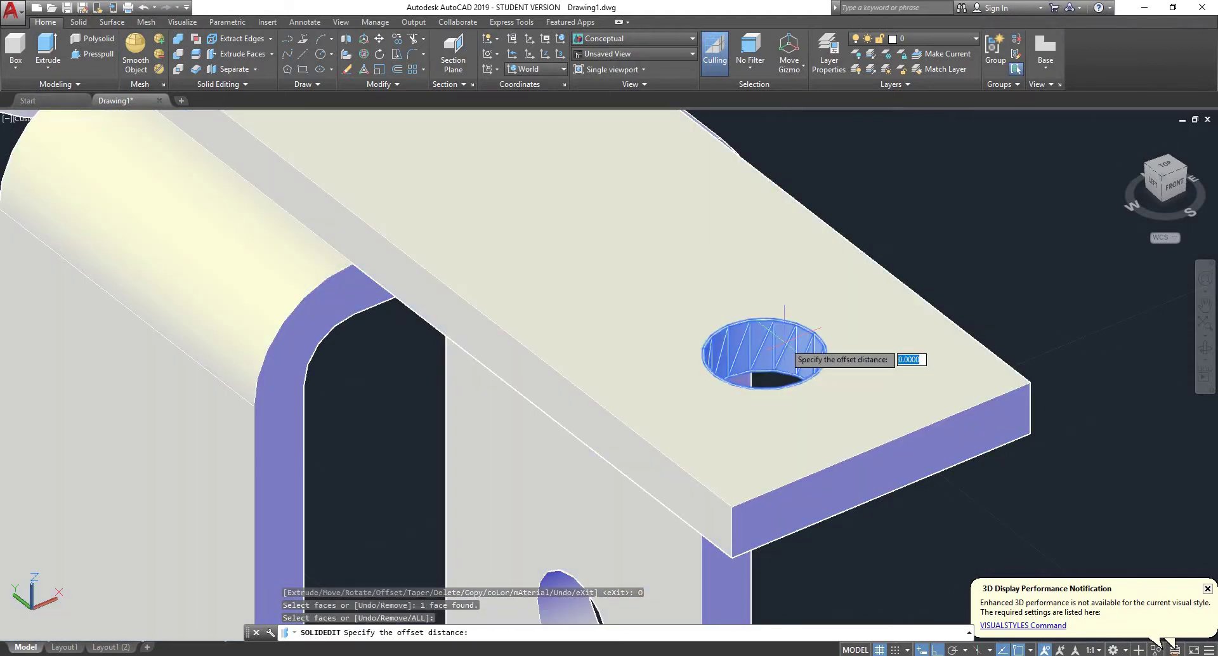
{"action": "type", "text": "-2"}
{"action": "key", "text": "Return"}
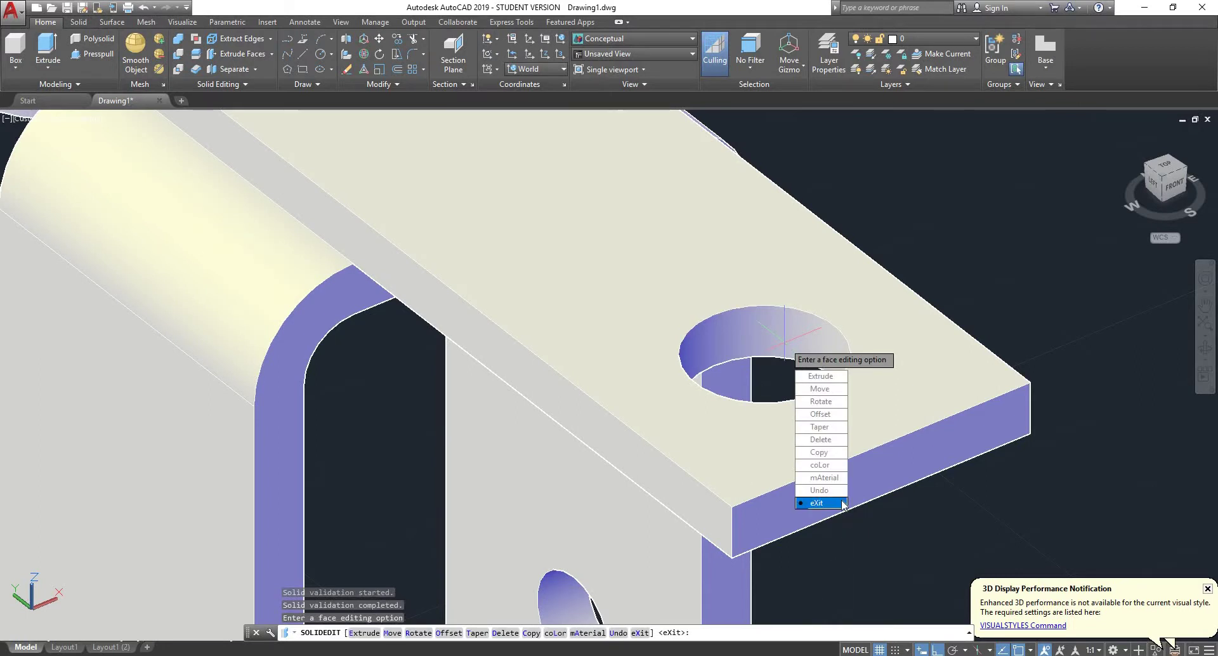
{"action": "left_click", "coordinate": [839, 491]}
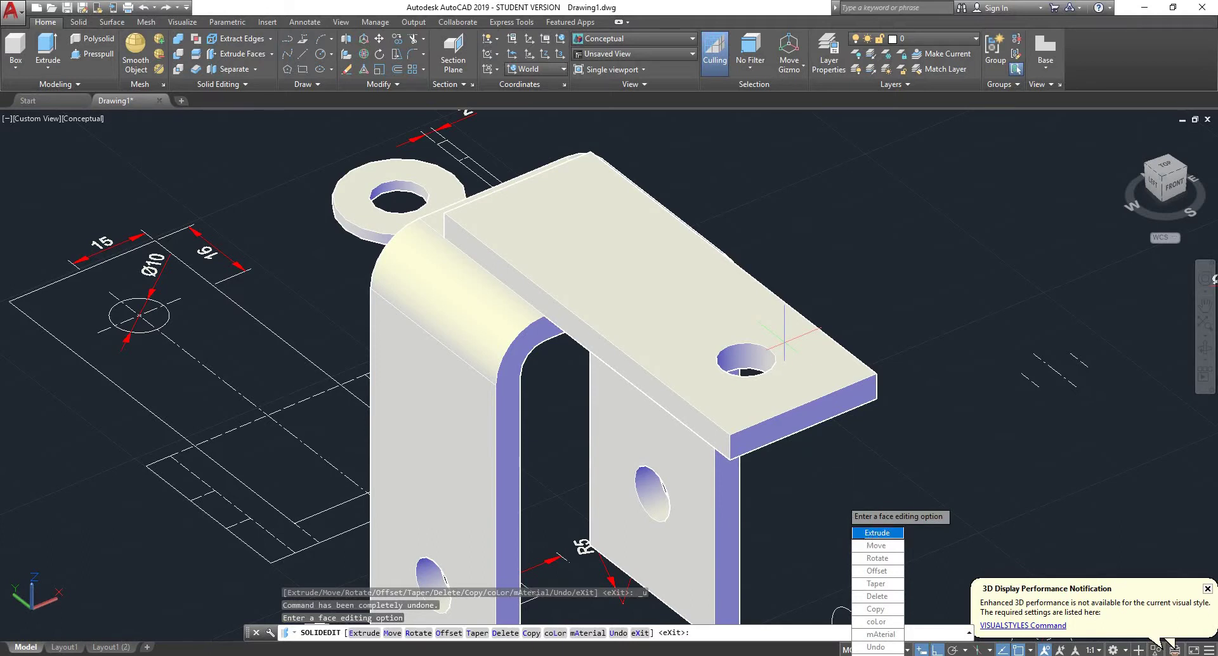
Step: Extrude the top flange's front end face by 20 with zero taper, then exit face editing
{"action": "left_click", "coordinate": [875, 535]}
{"action": "scroll", "coordinate": [781, 427], "scroll_direction": "up", "scroll_amount": 3}
{"action": "left_click", "coordinate": [781, 427]}
{"action": "key", "text": "Return"}
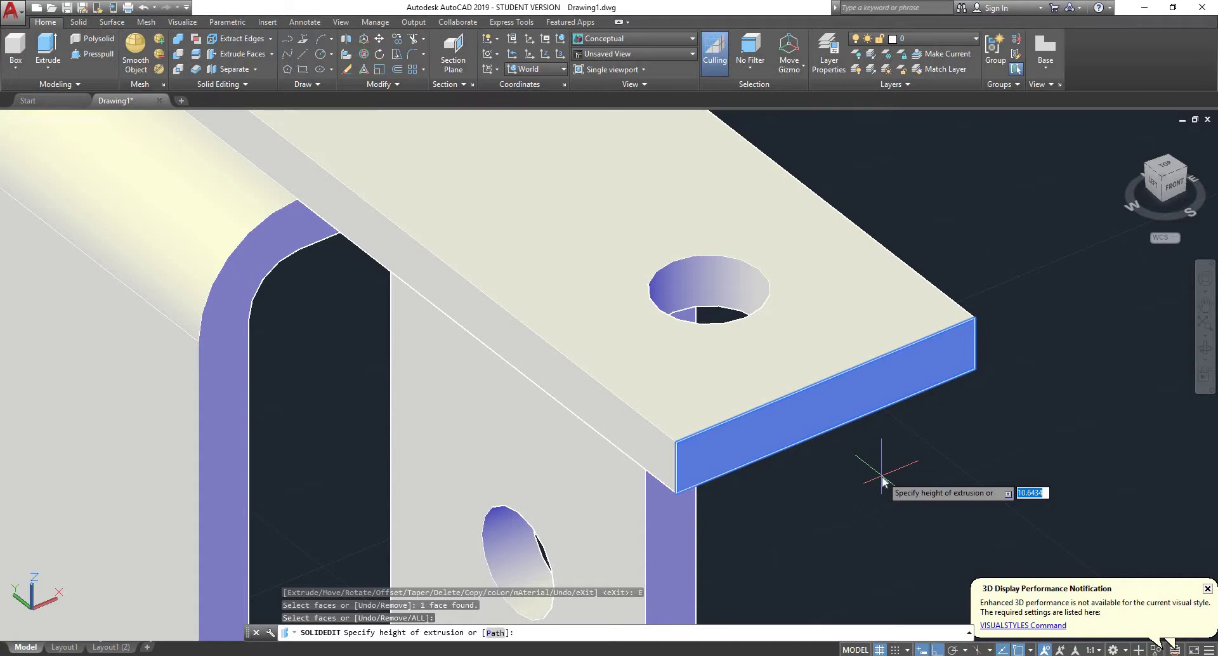
{"action": "type", "text": "20"}
{"action": "key", "text": "Return"}
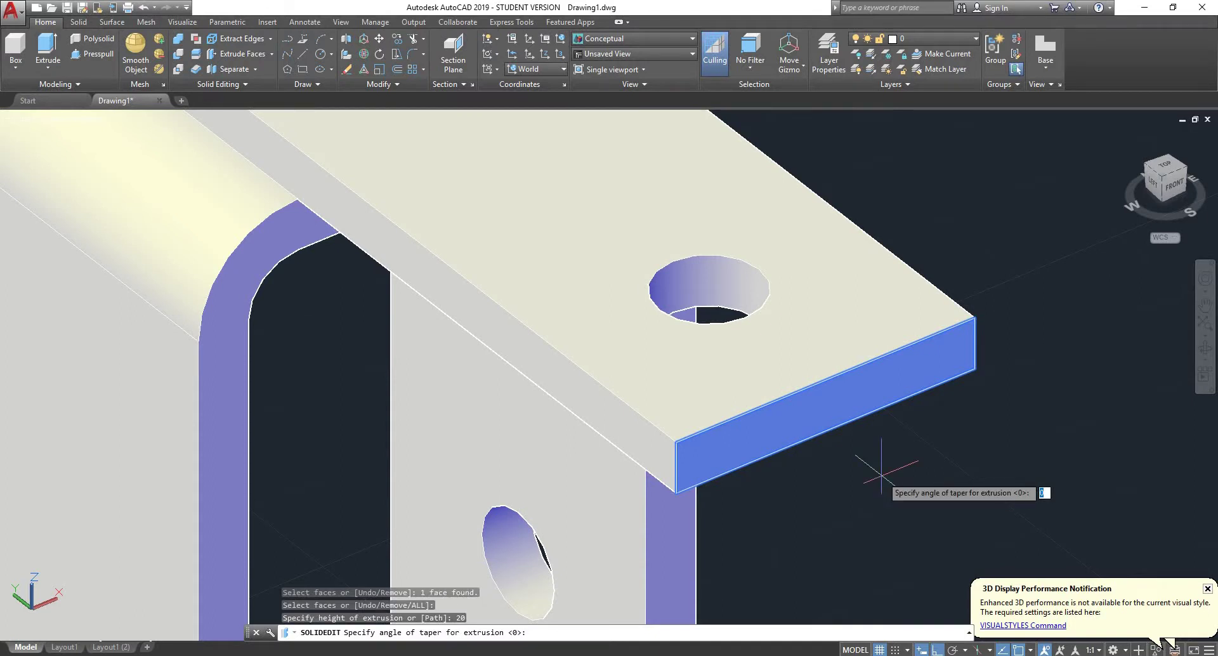
{"action": "key", "text": "Return"}
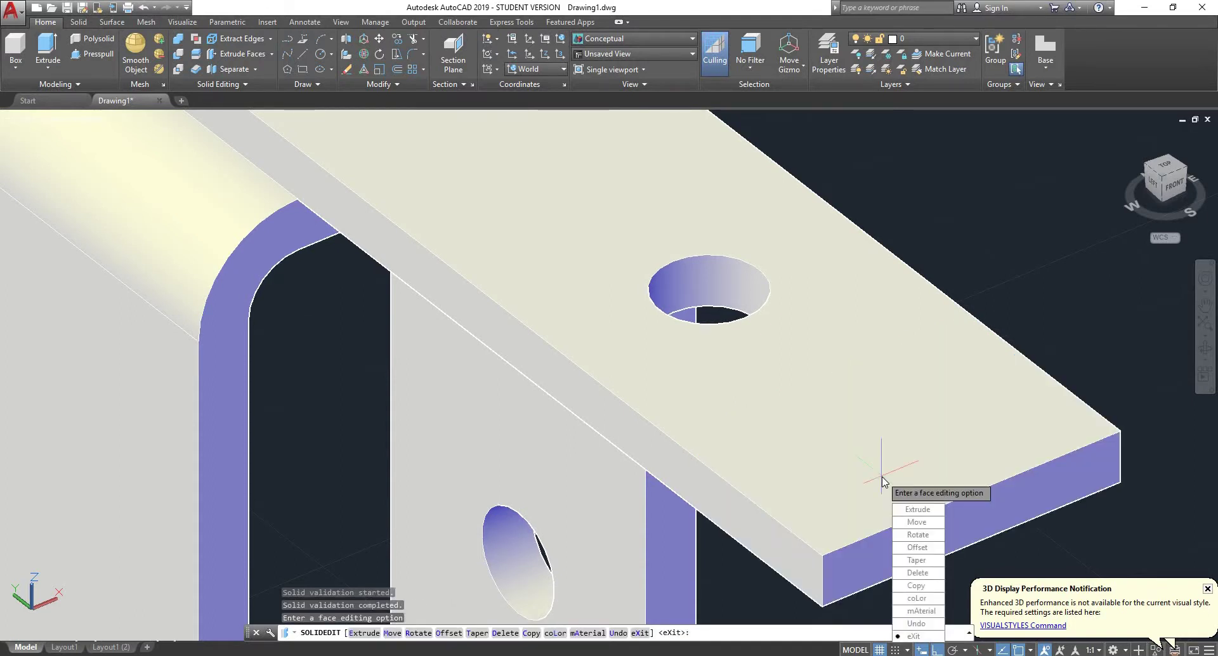
{"action": "scroll", "coordinate": [883, 481], "scroll_direction": "down", "scroll_amount": 2}
{"action": "left_click", "coordinate": [932, 637]}
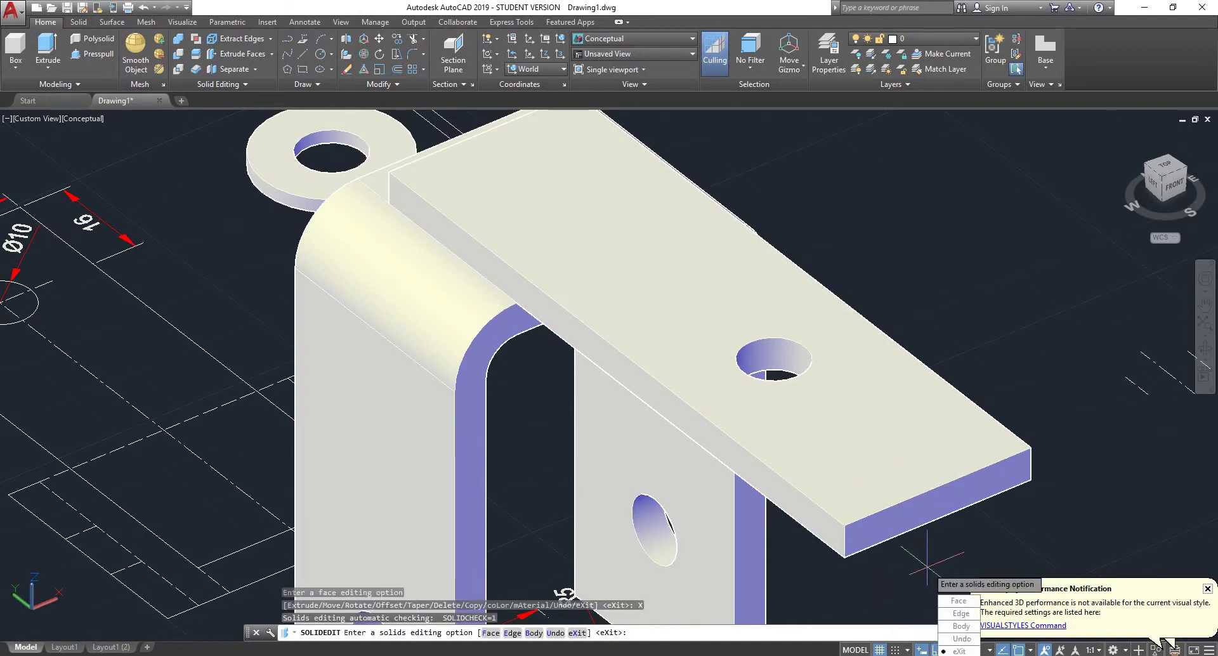
Step: Cancel the current edit and restart SOLIDEDIT with the Face > Move option
{"action": "key", "text": "Escape"}
{"action": "left_click", "coordinate": [920, 497]}
{"action": "key", "text": "Escape"}
{"action": "scroll", "coordinate": [901, 469], "scroll_direction": "down", "scroll_amount": 4}
{"action": "scroll", "coordinate": [868, 430], "scroll_direction": "up", "scroll_amount": 3}
{"action": "key", "text": "Return"}
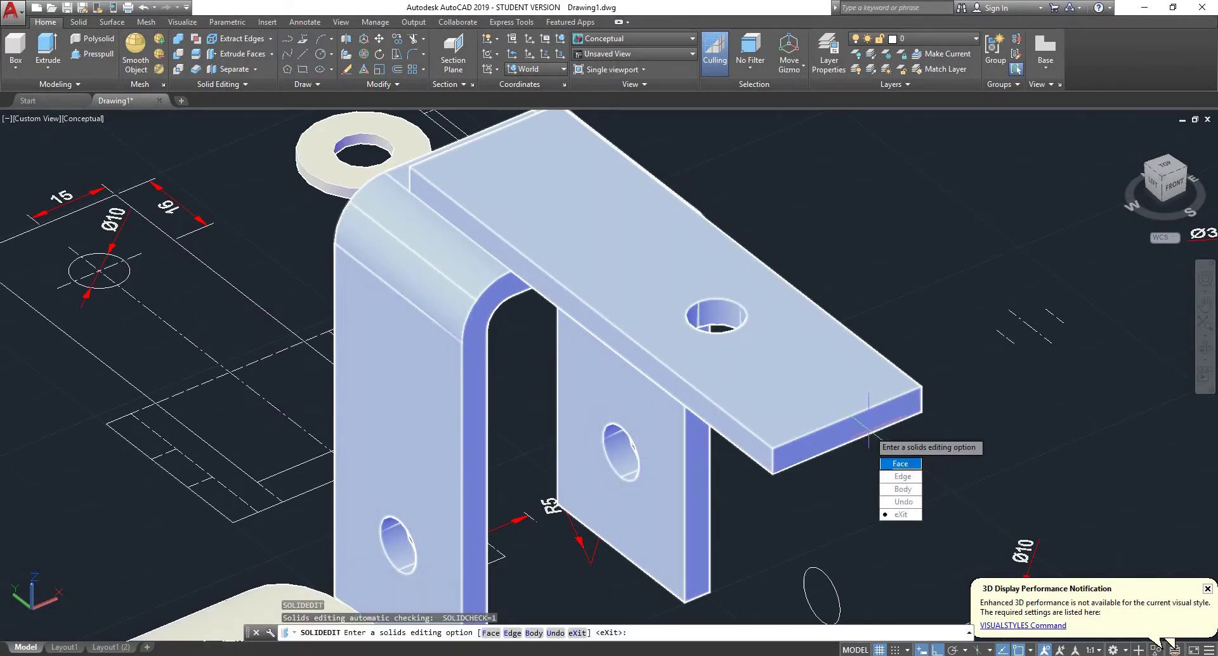
{"action": "left_click", "coordinate": [910, 465]}
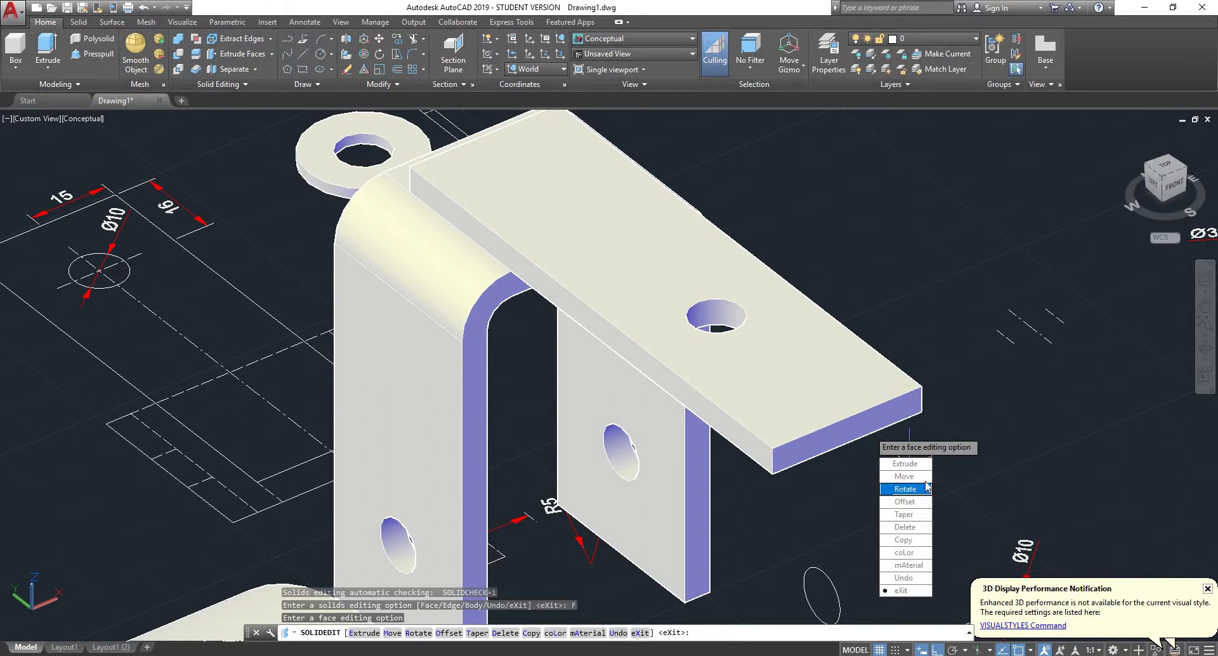
{"action": "left_click", "coordinate": [924, 480]}
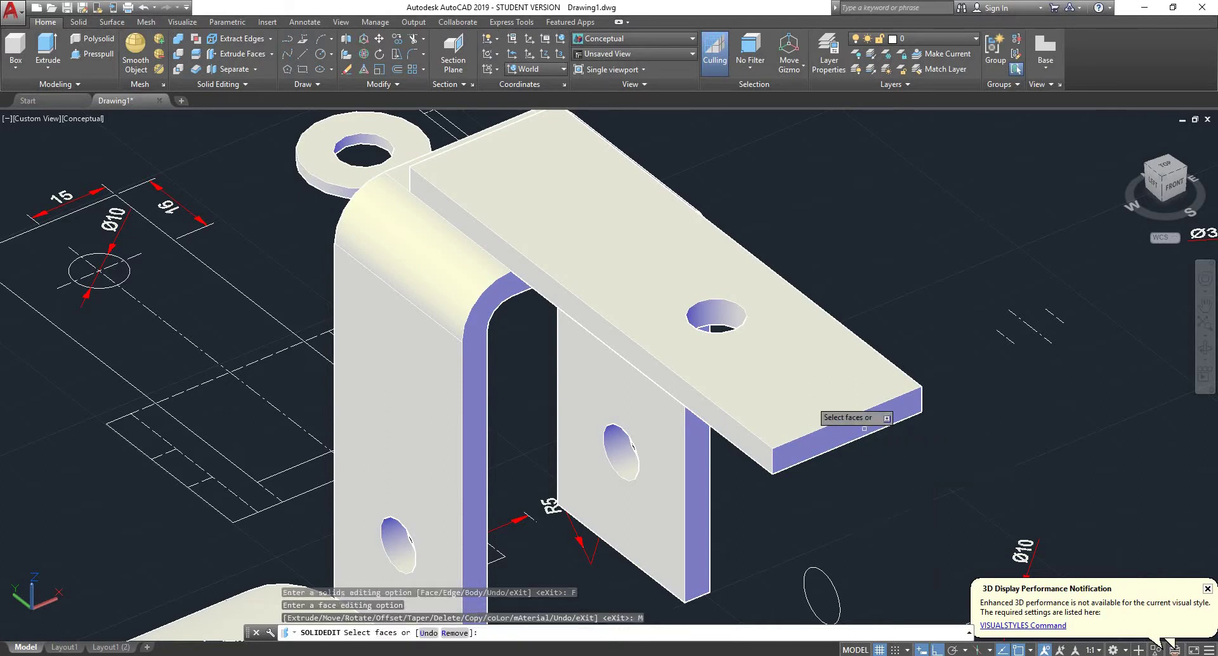
Step: Move the flange hole's inner face 10 units along the plate, then exit SOLIDEDIT
{"action": "scroll", "coordinate": [710, 305], "scroll_direction": "up", "scroll_amount": 2}
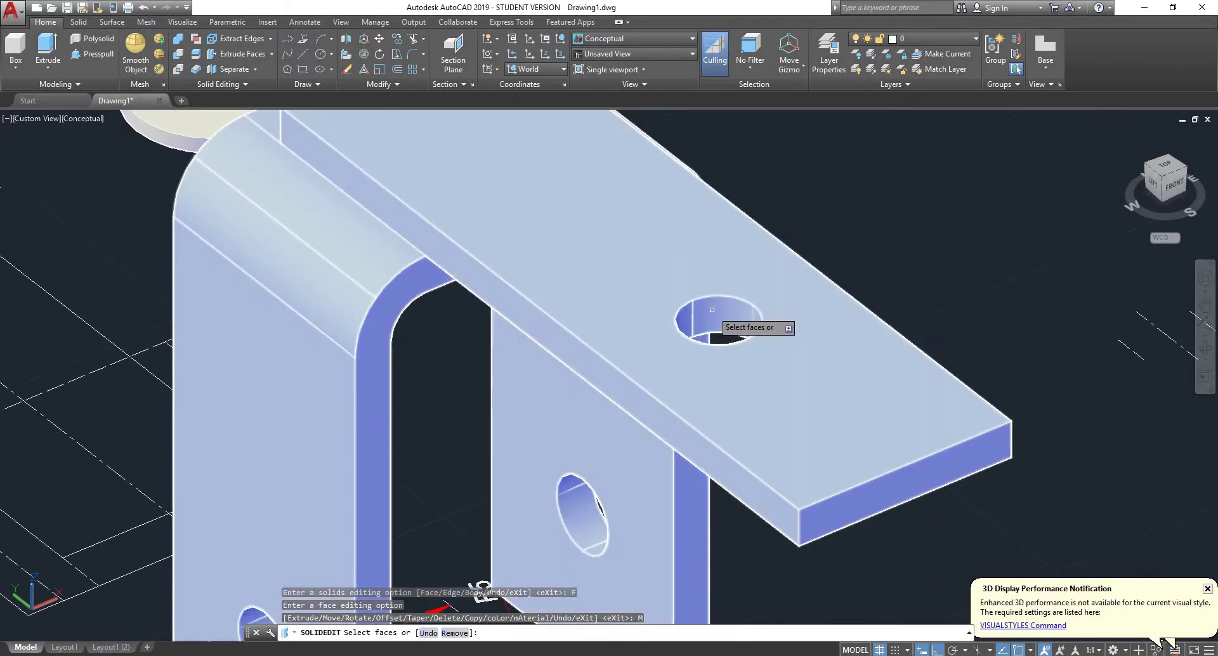
{"action": "left_click", "coordinate": [712, 310]}
{"action": "key", "text": "Return"}
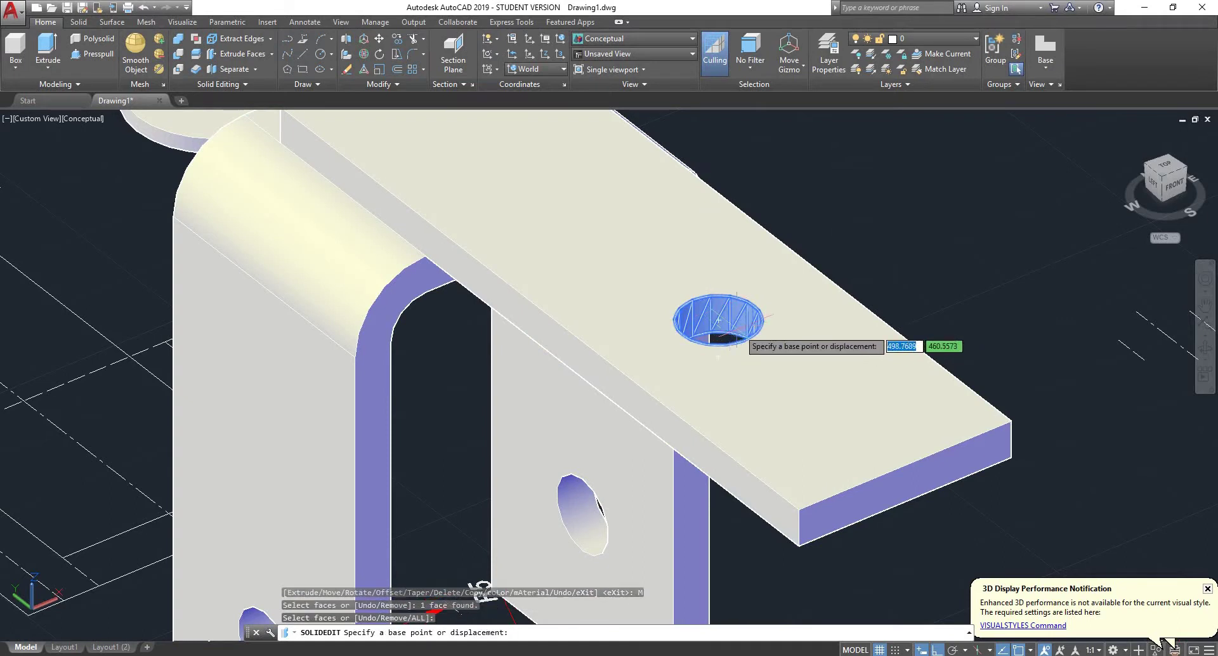
{"action": "left_click", "coordinate": [744, 341]}
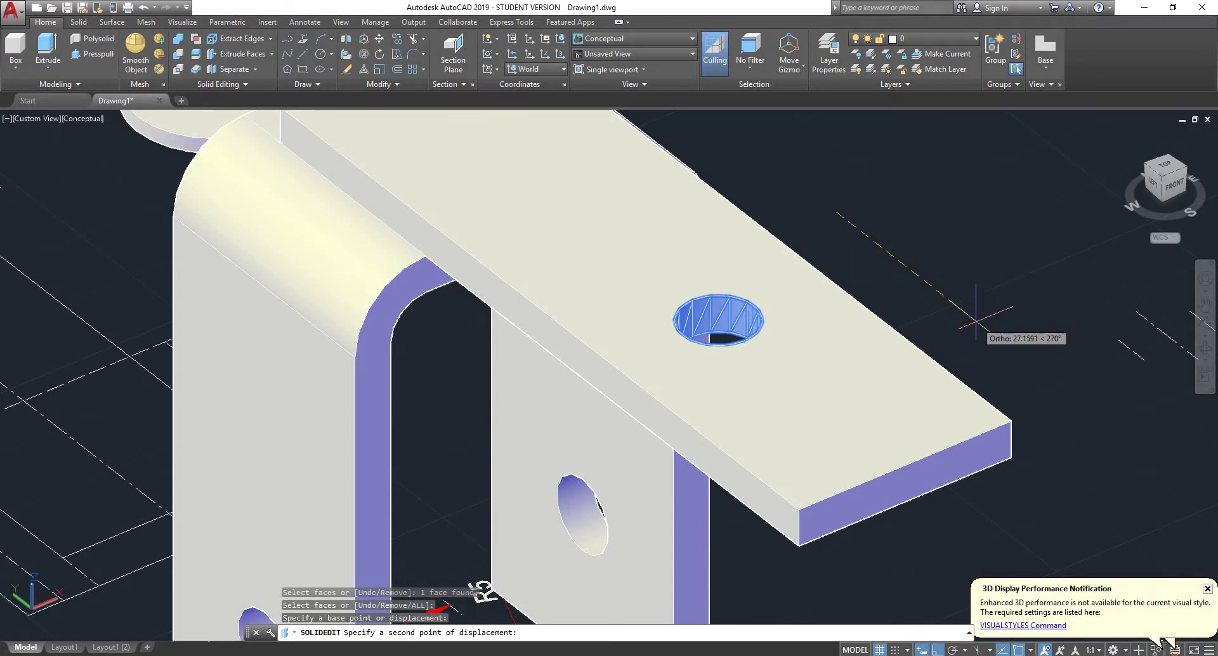
{"action": "type", "text": "10"}
{"action": "key", "text": "Return"}
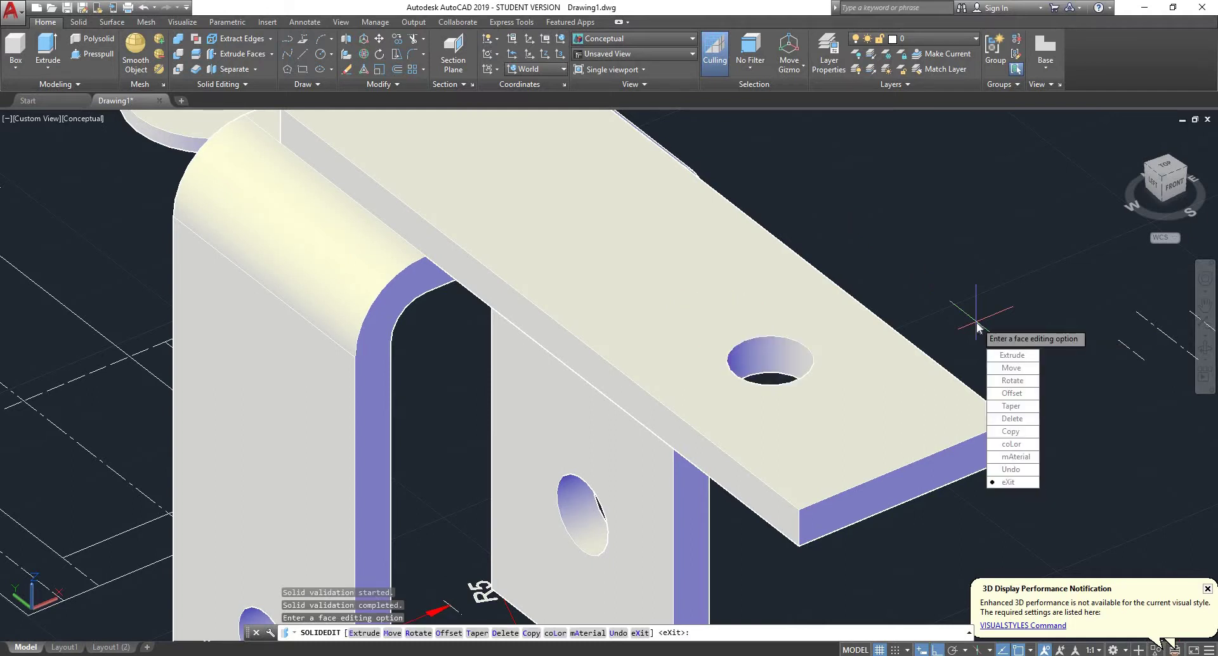
{"action": "left_click", "coordinate": [1009, 482]}
{"action": "left_click", "coordinate": [1008, 406]}
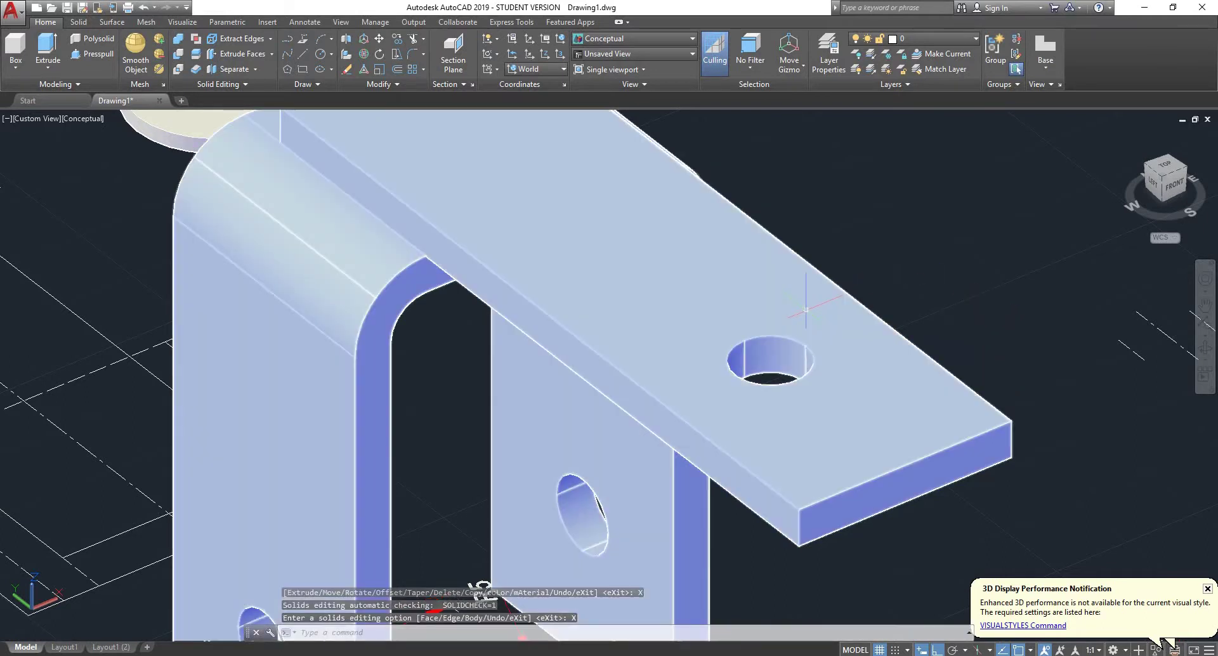
Step: Repeat SOLIDEDIT and choose the Face option to list the face-editing operations
{"action": "key", "text": "Return"}
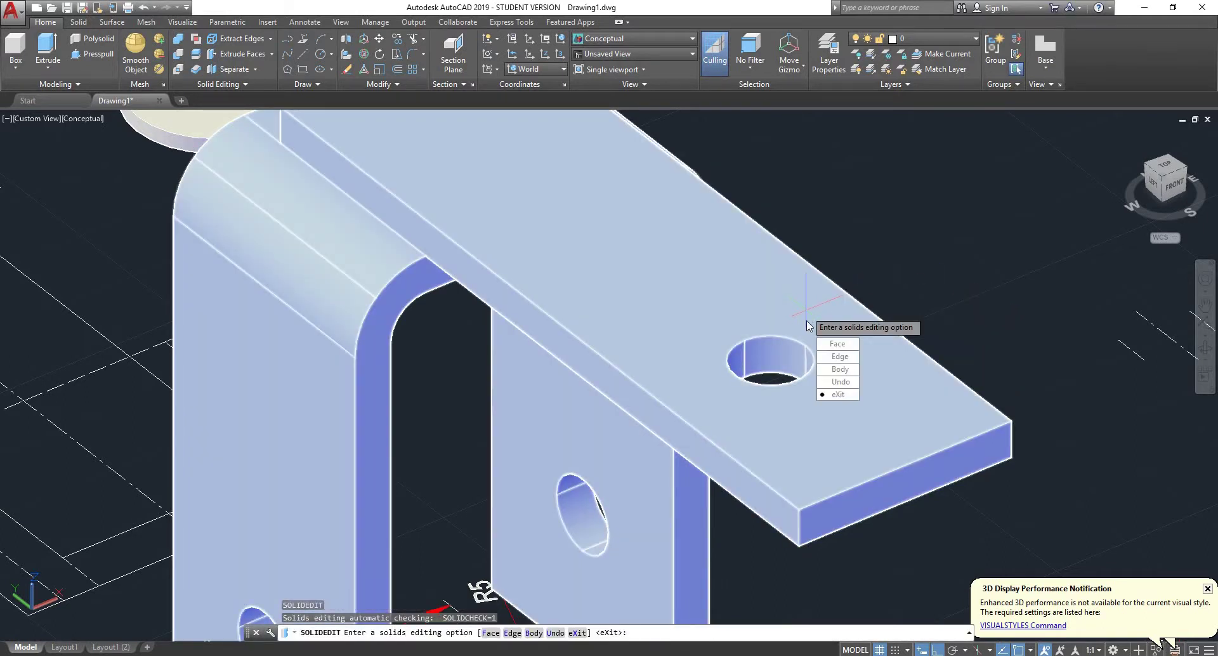
{"action": "left_click", "coordinate": [836, 344]}
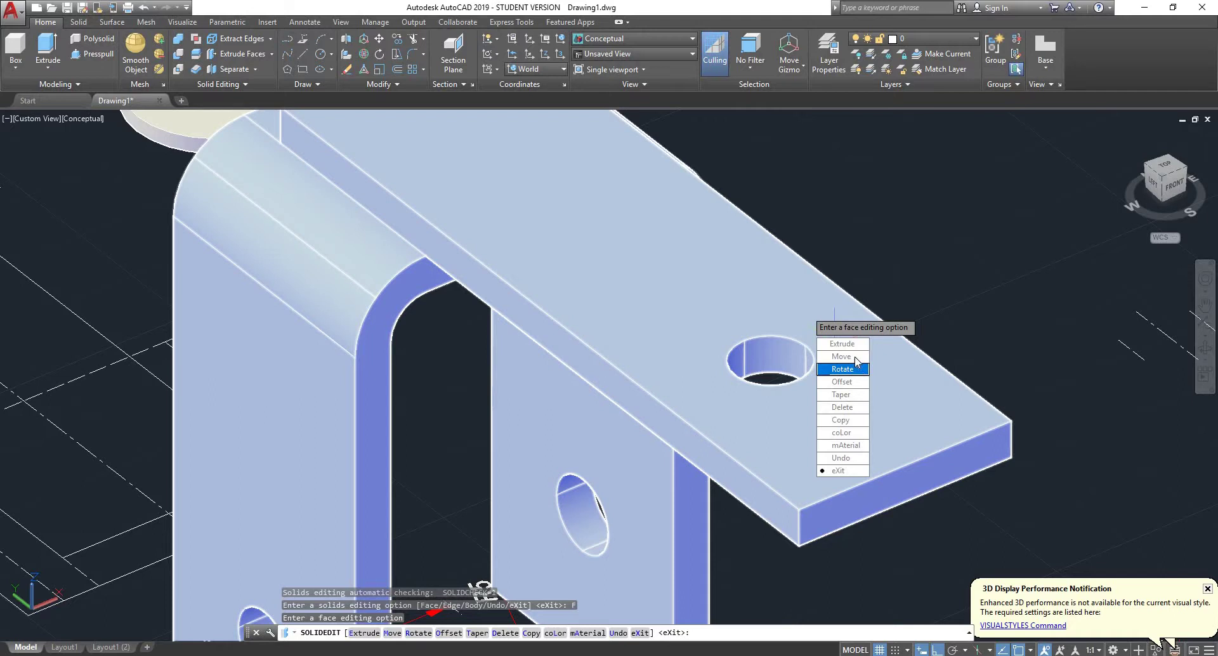
{"action": "scroll", "coordinate": [755, 350], "scroll_direction": "down", "scroll_amount": 2}
{"action": "scroll", "coordinate": [754, 350], "scroll_direction": "down", "scroll_amount": 3}
{"action": "scroll", "coordinate": [754, 352], "scroll_direction": "up", "scroll_amount": 3}
Step: Cancel, restart SOLIDEDIT and view the Face editing option list
{"action": "key", "text": "Escape"}
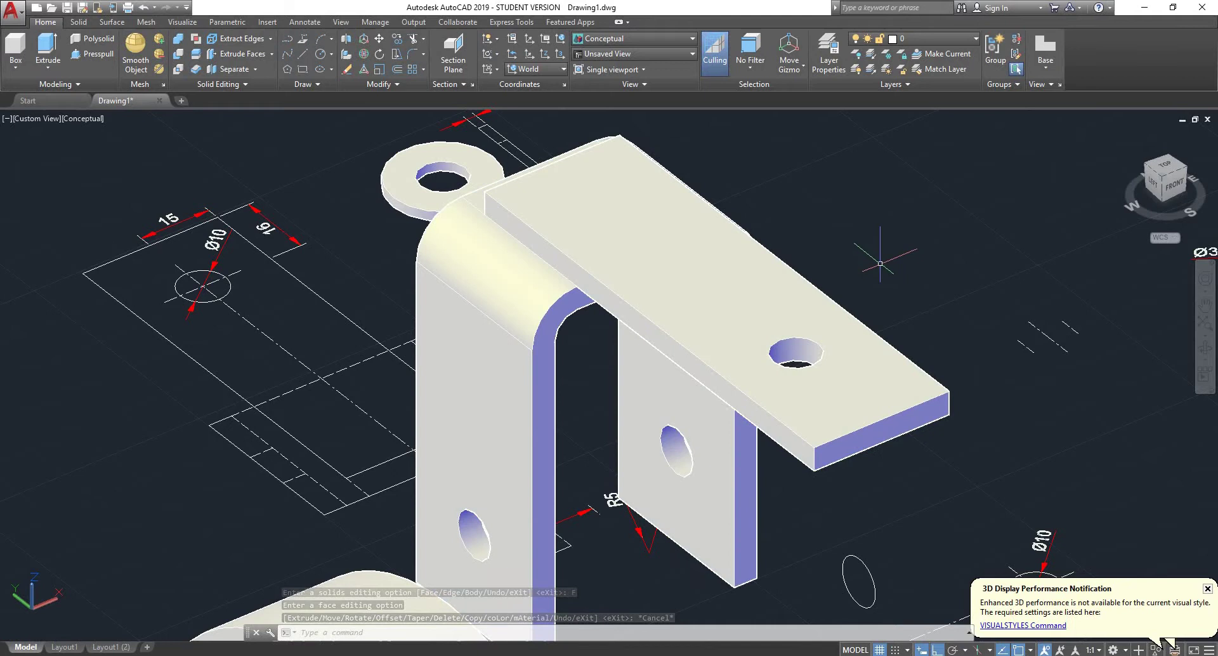
{"action": "scroll", "coordinate": [862, 283], "scroll_direction": "up", "scroll_amount": 2}
{"action": "key", "text": "Return"}
{"action": "key", "text": "Down"}
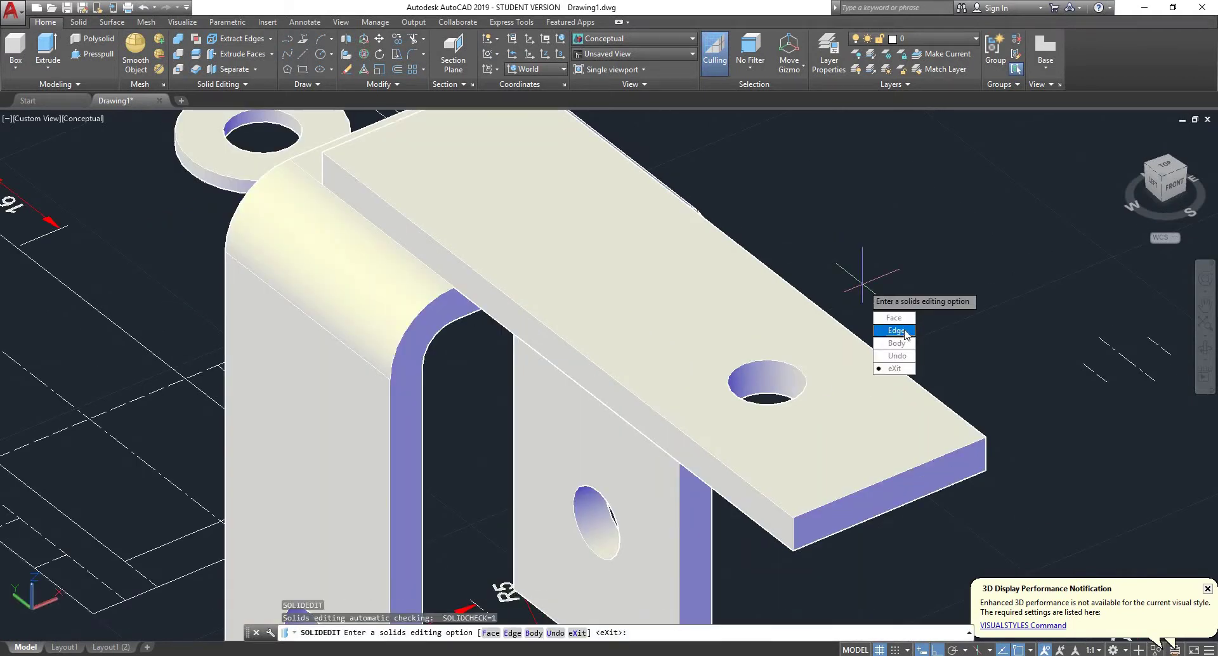
{"action": "key", "text": "Return"}
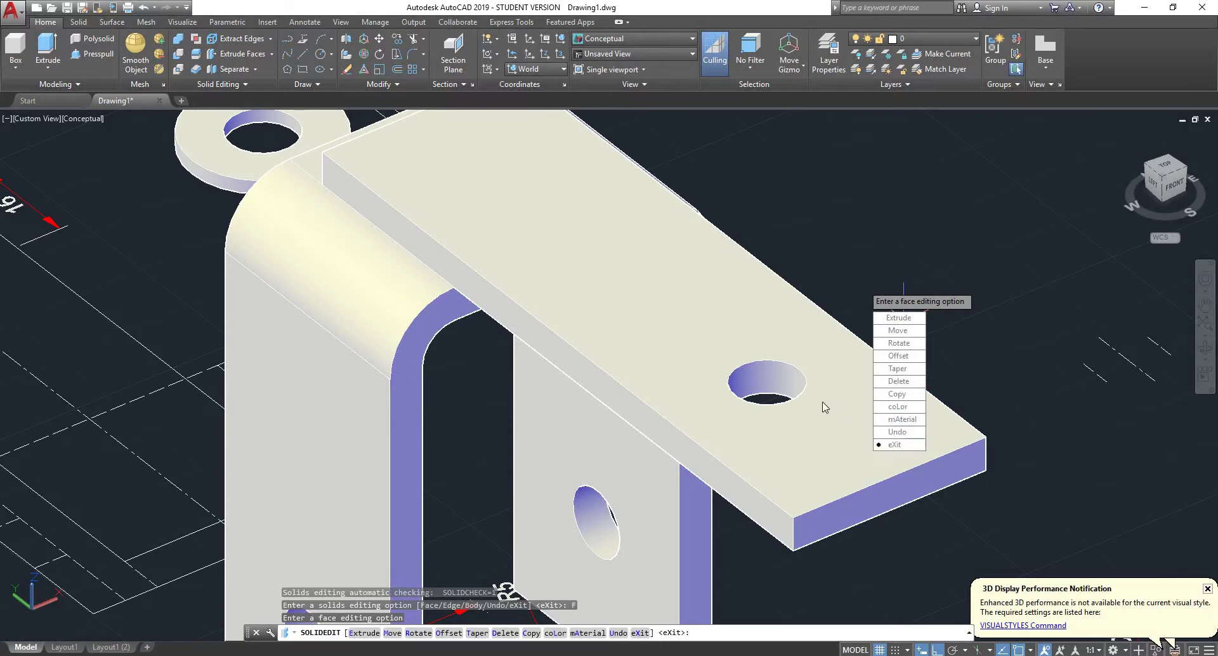
Step: Step through the Edge and Body option lists, then cancel SOLIDEDIT without changes
{"action": "key", "text": "Escape"}
{"action": "key", "text": "Return"}
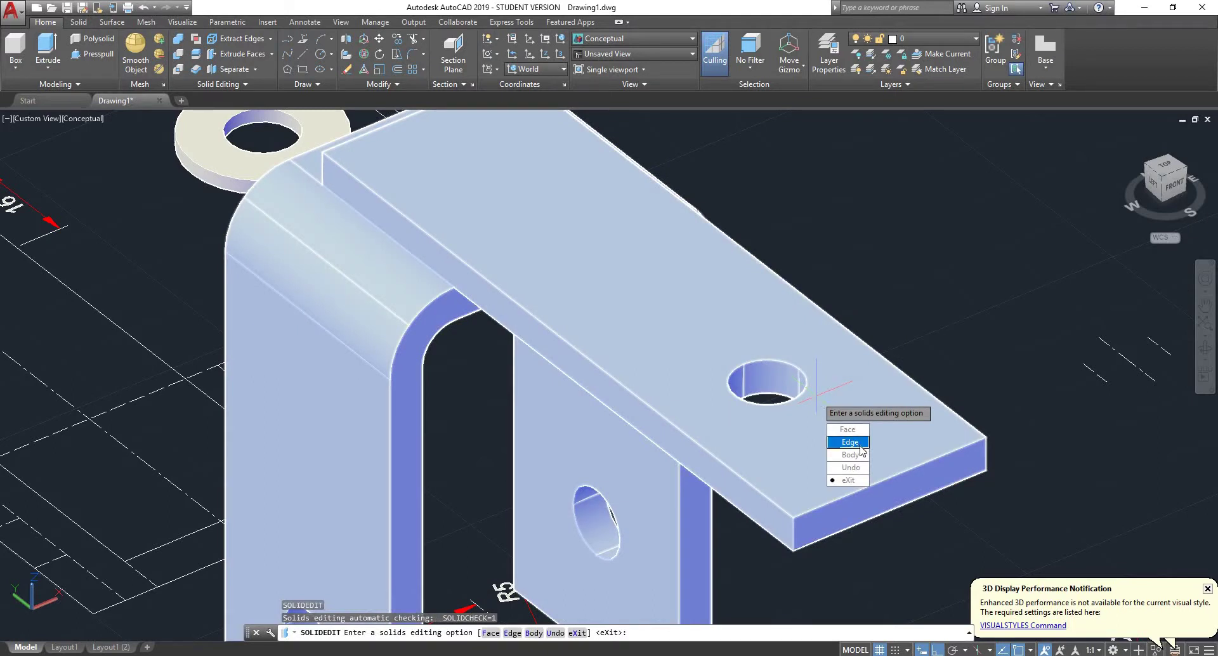
{"action": "key", "text": "Return"}
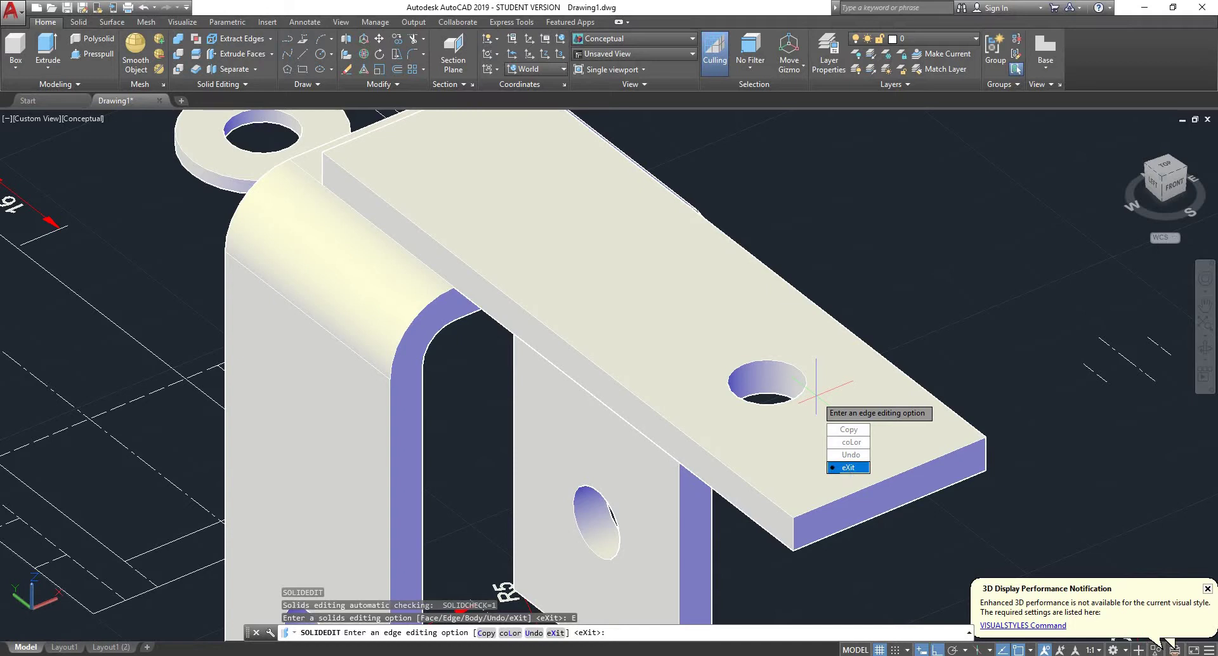
{"action": "key", "text": "Return"}
{"action": "key", "text": "Up"}
{"action": "key", "text": "Up"}
{"action": "key", "text": "Return"}
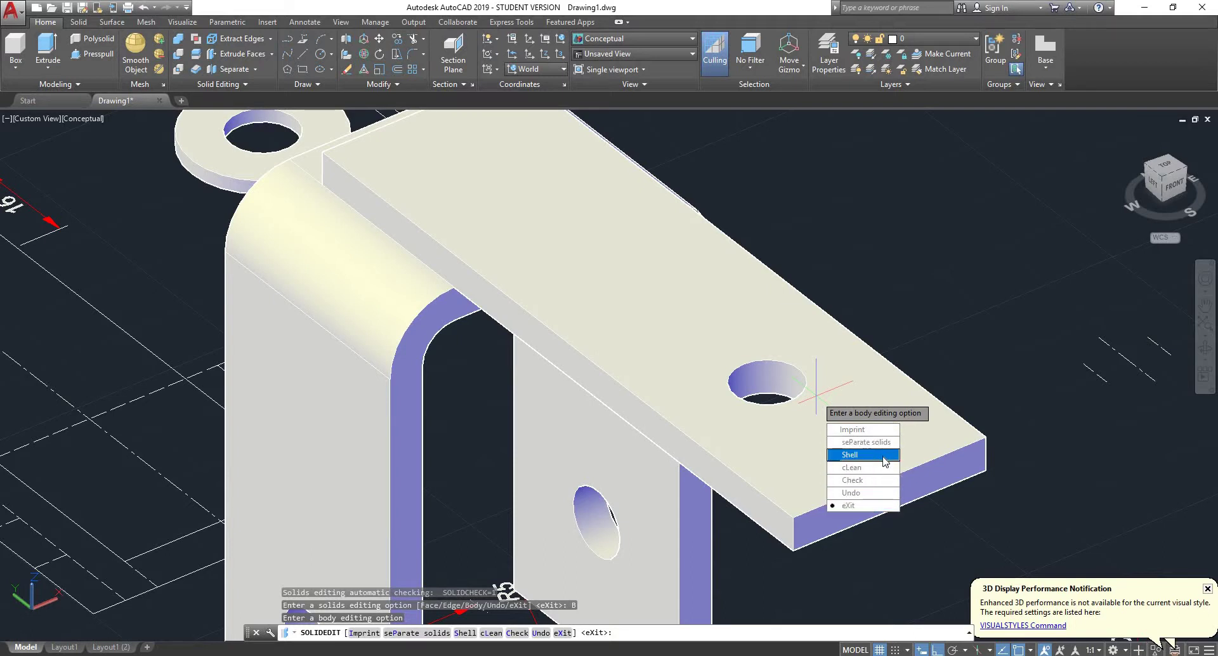
{"action": "key", "text": "Escape"}
Step: Orbit the bracket to view it from the left side
{"action": "scroll", "coordinate": [636, 310], "scroll_direction": "down", "scroll_amount": 2}
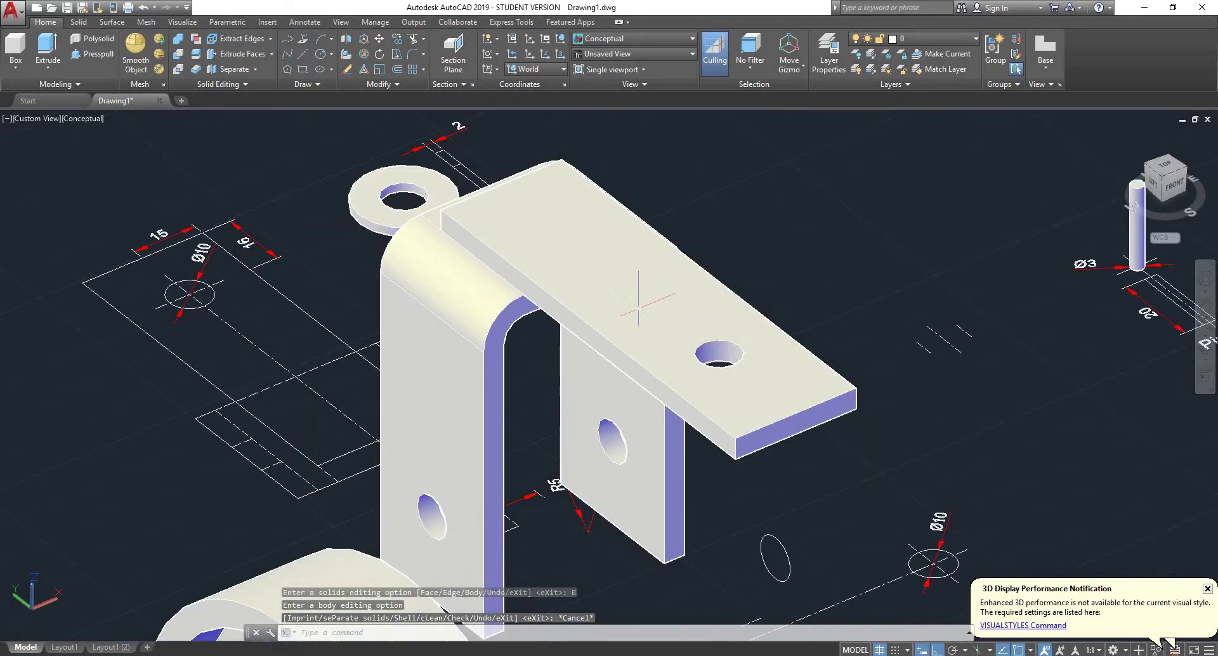
{"action": "middle_click_drag", "start_coordinate": [631, 344], "coordinate": [380, 343], "text": "shift"}
{"action": "scroll", "coordinate": [590, 368], "scroll_direction": "down", "scroll_amount": 5}
{"action": "scroll", "coordinate": [431, 336], "scroll_direction": "up", "scroll_amount": 3}
{"action": "scroll", "coordinate": [440, 316], "scroll_direction": "up", "scroll_amount": 1}
{"action": "middle_click_drag", "start_coordinate": [440, 316], "coordinate": [158, 325], "text": "shift"}
{"action": "scroll", "coordinate": [851, 192], "scroll_direction": "down", "scroll_amount": 4}
{"action": "scroll", "coordinate": [852, 192], "scroll_direction": "up", "scroll_amount": 5}
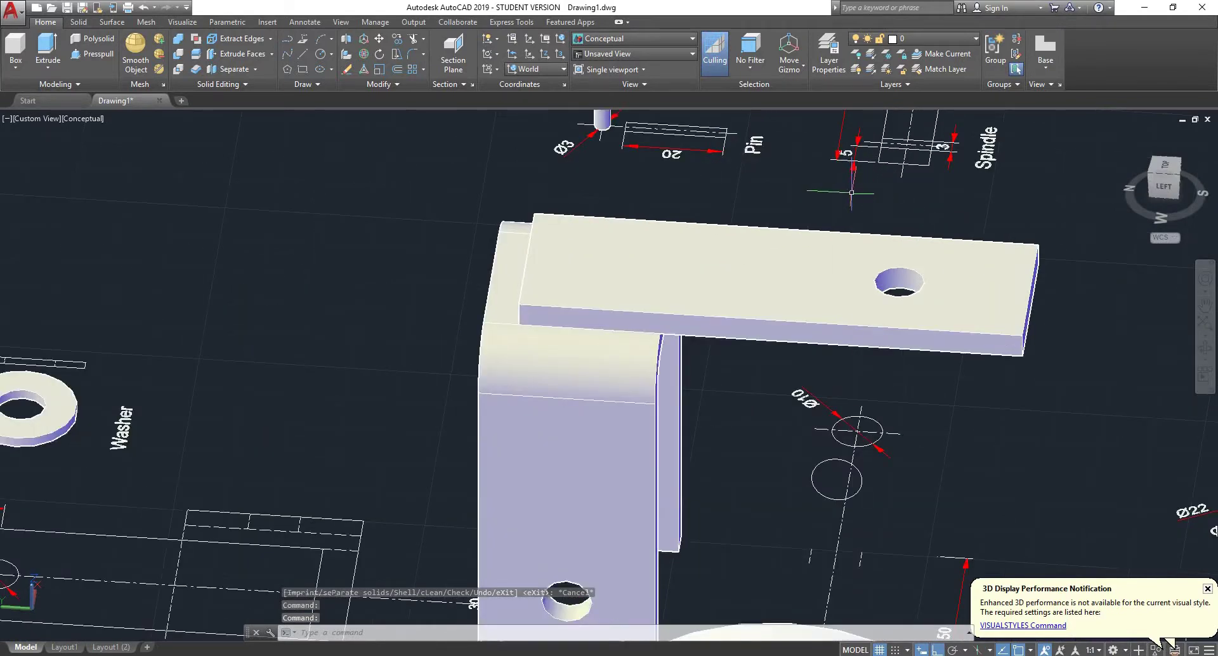
Step: Chamfer the top flange's long front edge with CHAMFEREDGE distances 1 and 1
{"action": "type", "text": "CHAMFER"}
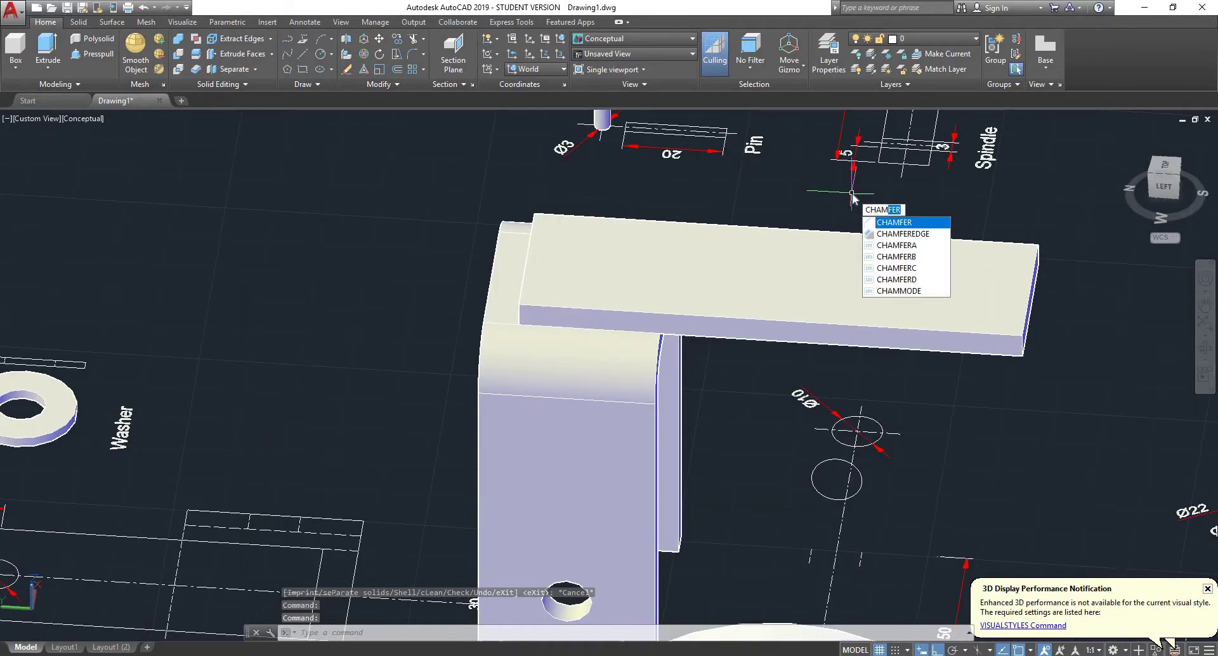
{"action": "key", "text": "Down"}
{"action": "key", "text": "Return"}
{"action": "left_click", "coordinate": [805, 313]}
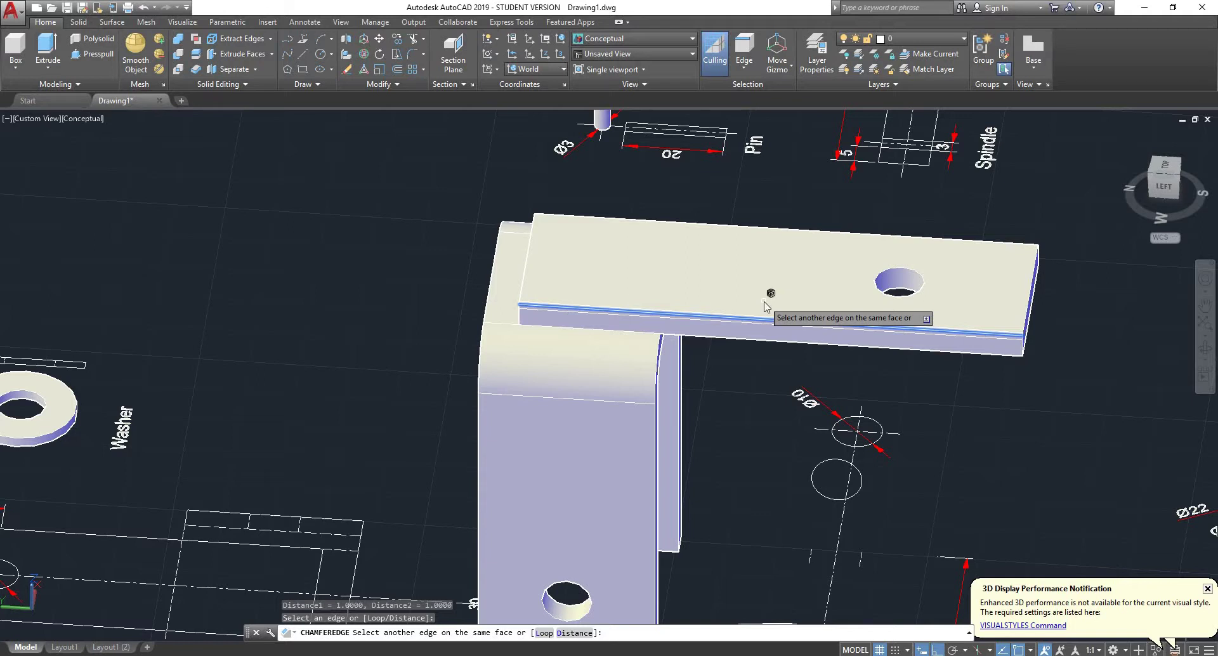
{"action": "type", "text": "d"}
{"action": "key", "text": "Return"}
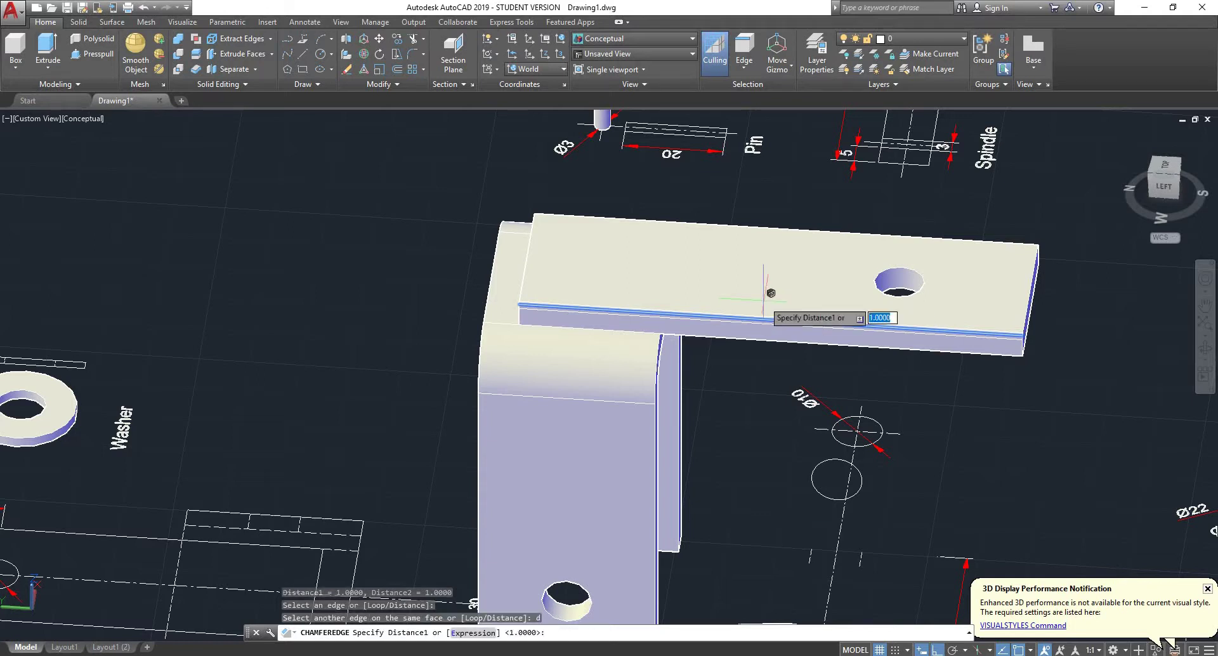
{"action": "key", "text": "Return"}
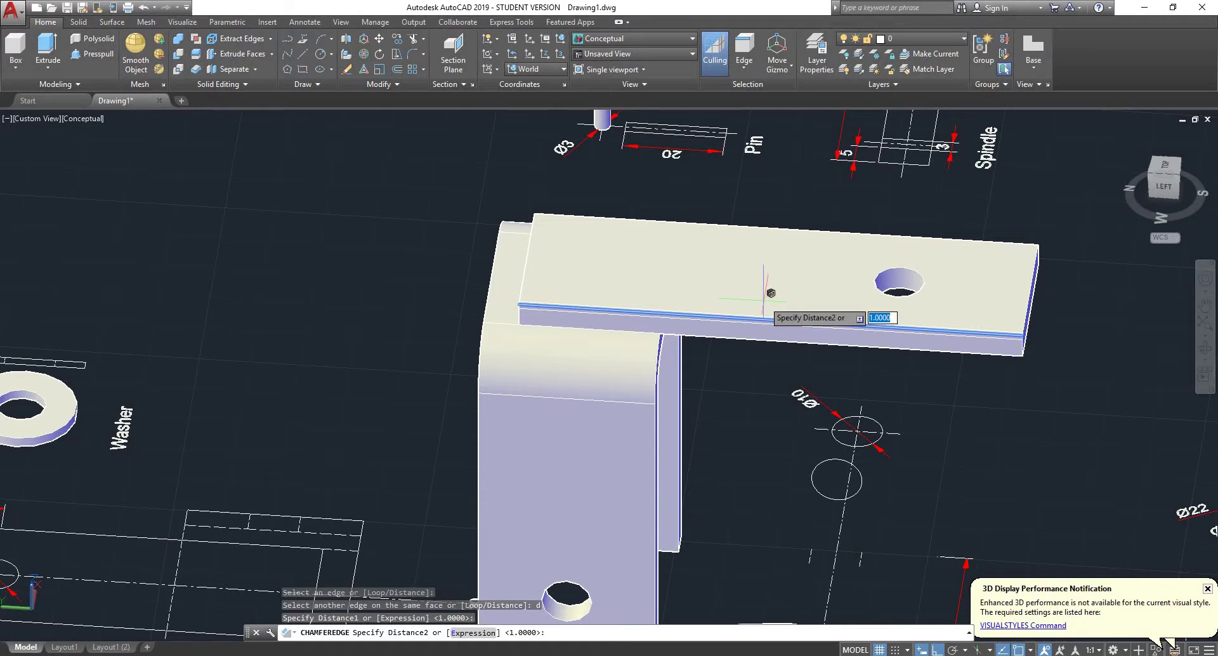
{"action": "key", "text": "Return"}
{"action": "key", "text": "Return"}
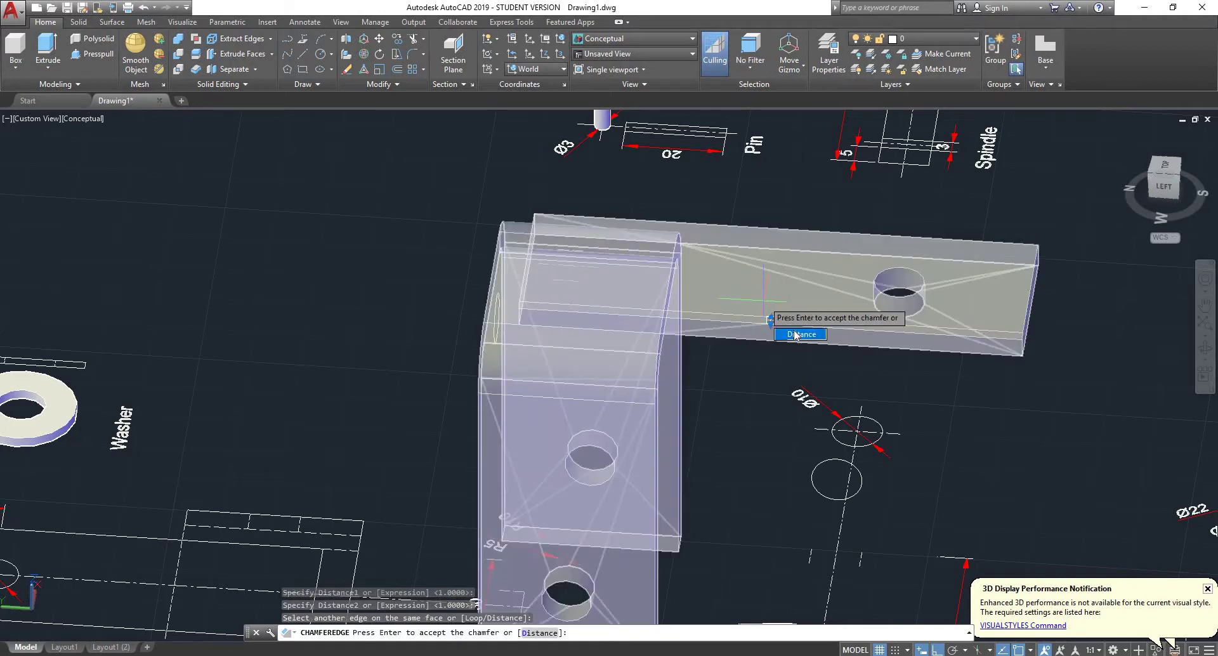
{"action": "key", "text": "Return"}
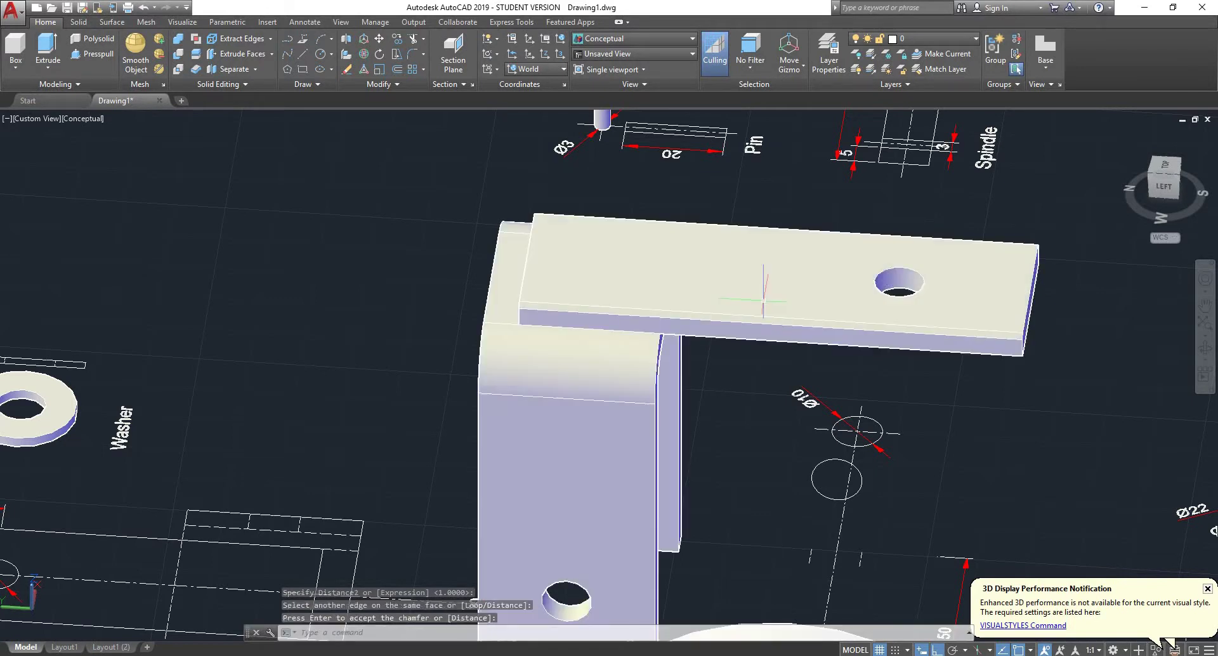
Step: Orbit to the bracket's other side and pick the raised step's top edge for FILLETEDGE
{"action": "middle_click_drag", "start_coordinate": [763, 298], "coordinate": [721, 348], "text": "shift"}
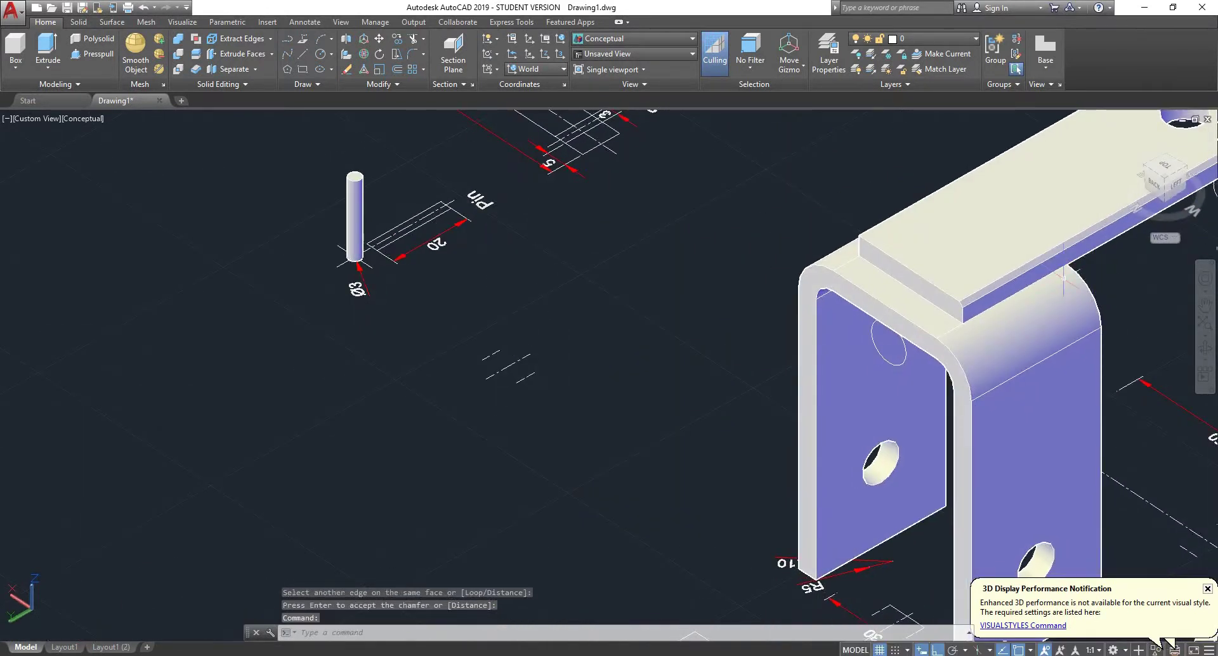
{"action": "scroll", "coordinate": [1041, 283], "scroll_direction": "up", "scroll_amount": 5}
{"action": "scroll", "coordinate": [901, 285], "scroll_direction": "down", "scroll_amount": 5}
{"action": "scroll", "coordinate": [956, 314], "scroll_direction": "up", "scroll_amount": 5}
{"action": "scroll", "coordinate": [956, 314], "scroll_direction": "up", "scroll_amount": 2}
{"action": "type", "text": "fill"}
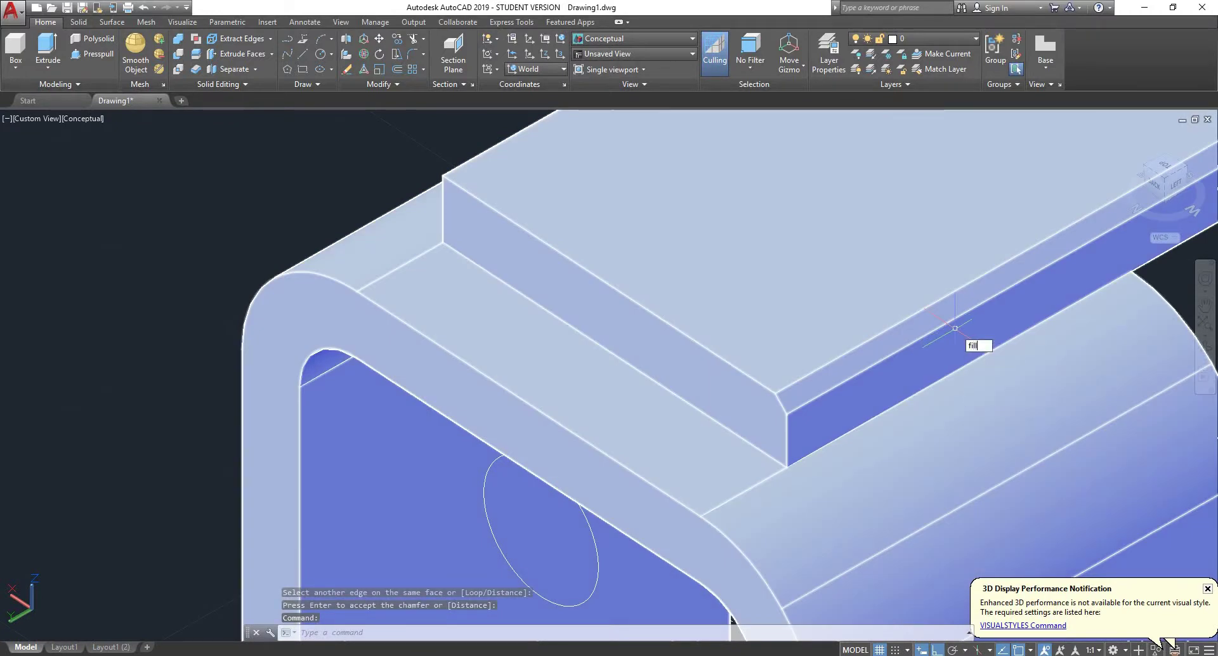
{"action": "key", "text": "Down"}
{"action": "key", "text": "Return"}
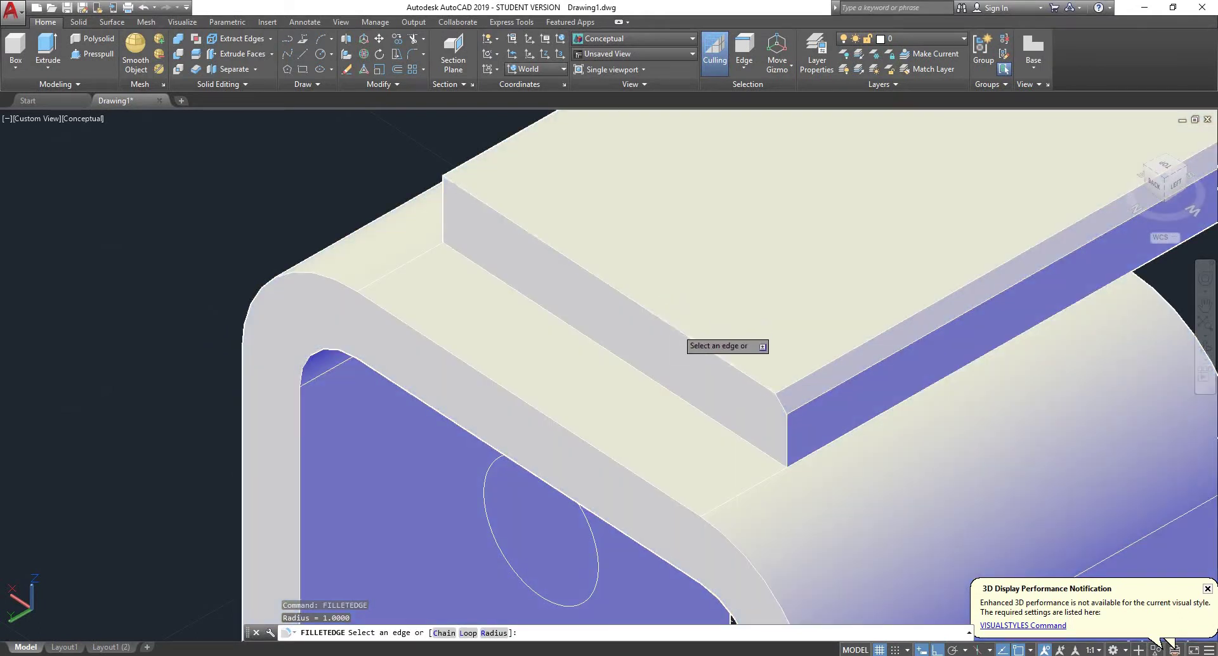
{"action": "left_click", "coordinate": [676, 327]}
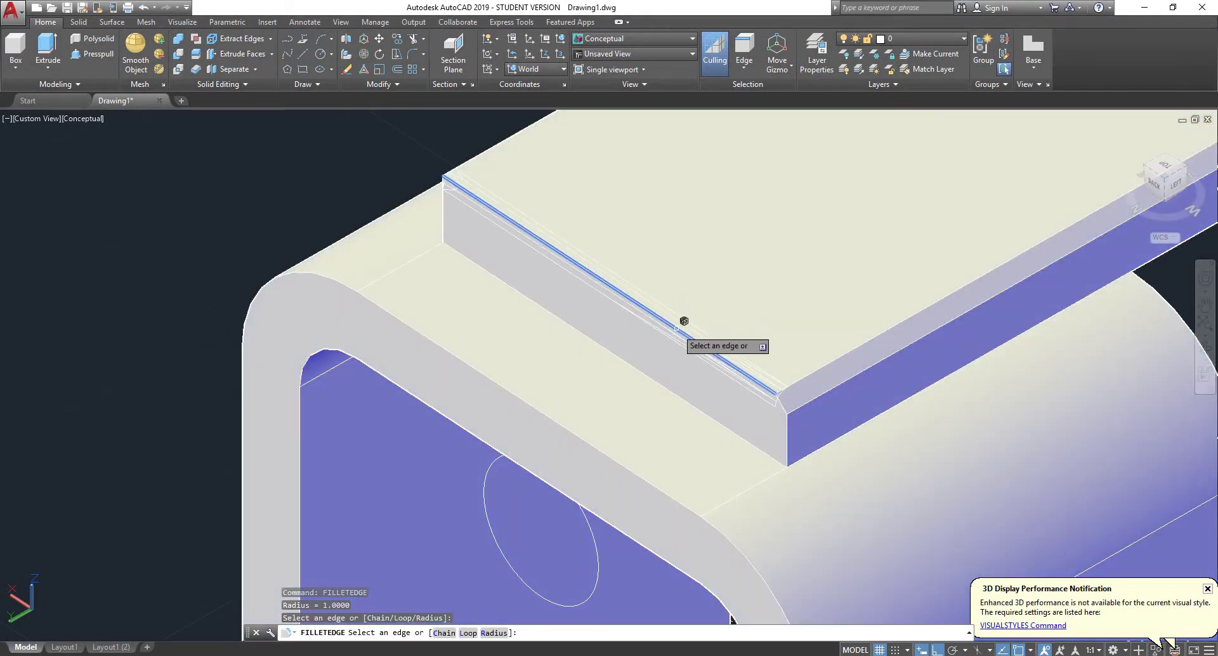
Step: Round the raised step's top edge with a radius-2 fillet, then re-enter SOLIDEDIT
{"action": "type", "text": "r"}
{"action": "key", "text": "Return"}
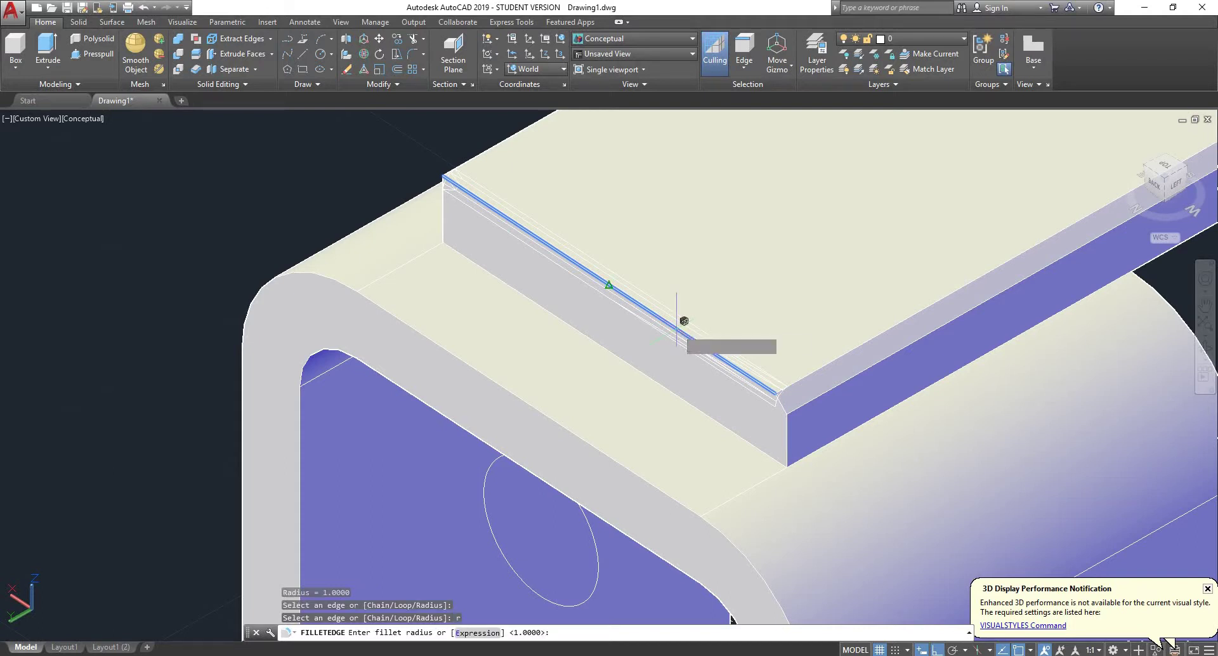
{"action": "type", "text": "2"}
{"action": "key", "text": "Return"}
{"action": "left_click", "coordinate": [677, 326]}
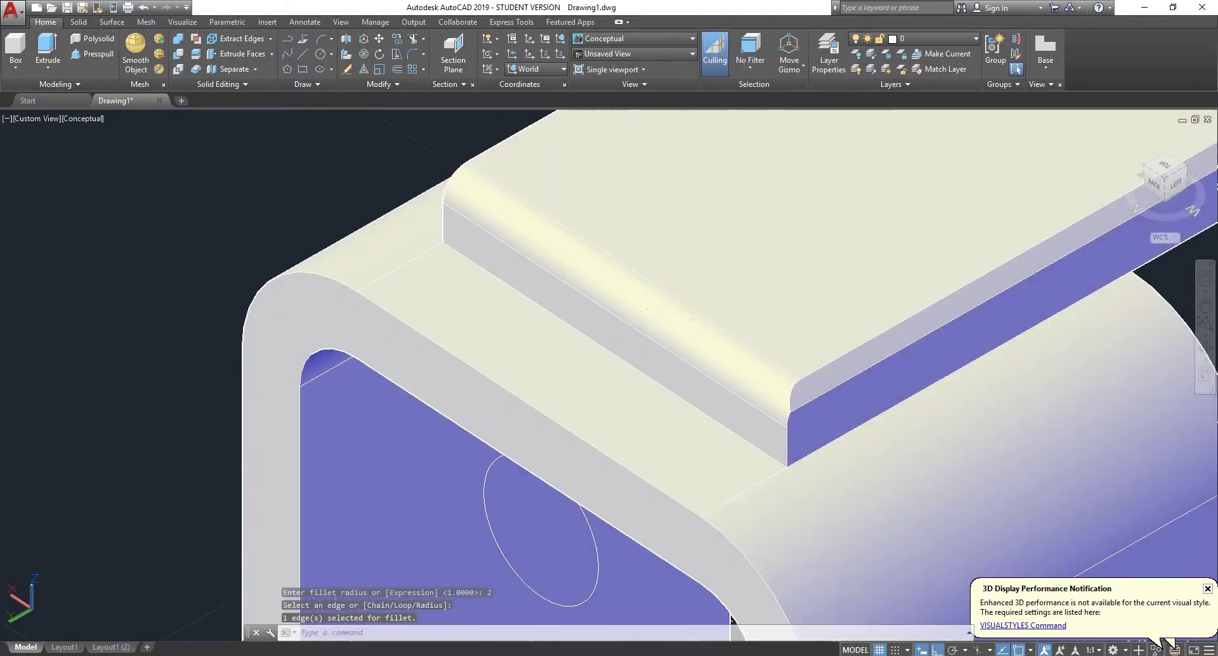
{"action": "scroll", "coordinate": [677, 326], "scroll_direction": "down", "scroll_amount": 4}
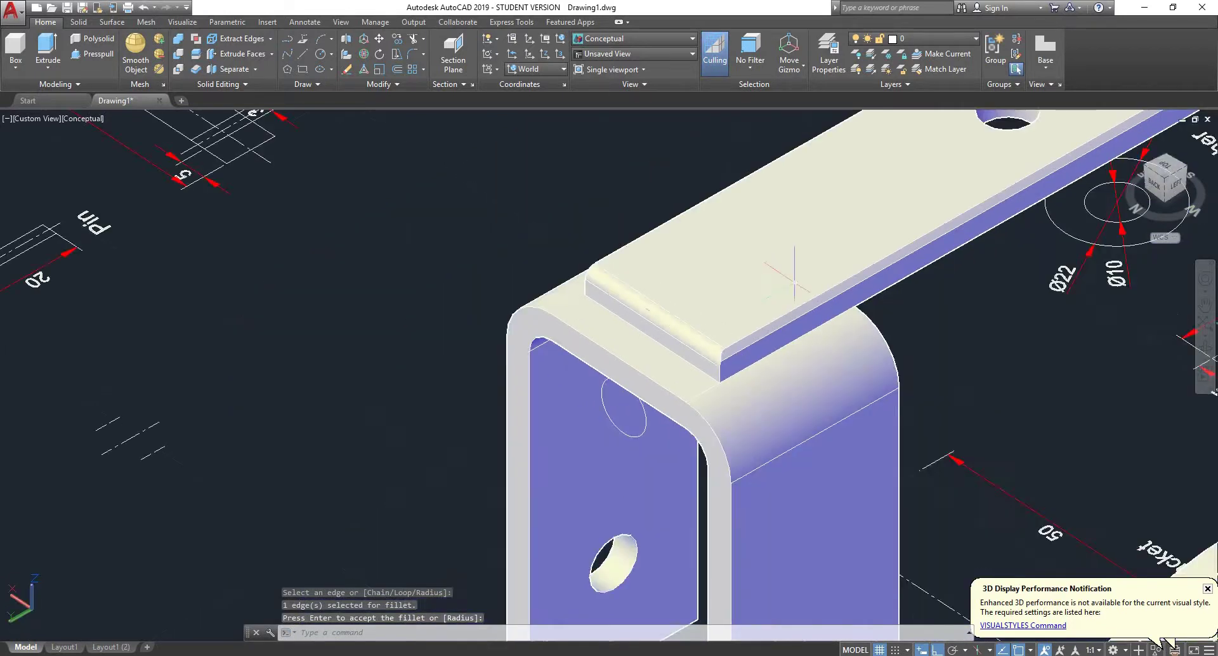
{"action": "scroll", "coordinate": [787, 287], "scroll_direction": "up", "scroll_amount": 5}
{"action": "scroll", "coordinate": [753, 341], "scroll_direction": "down", "scroll_amount": 2}
{"action": "scroll", "coordinate": [752, 341], "scroll_direction": "down", "scroll_amount": 3}
{"action": "scroll", "coordinate": [816, 286], "scroll_direction": "up", "scroll_amount": 4}
{"action": "type", "text": "solids ed"}
Step: Begin a SOLIDEDIT Face Delete on faces along the plate's long edge, then cancel it
{"action": "key", "text": "Return"}
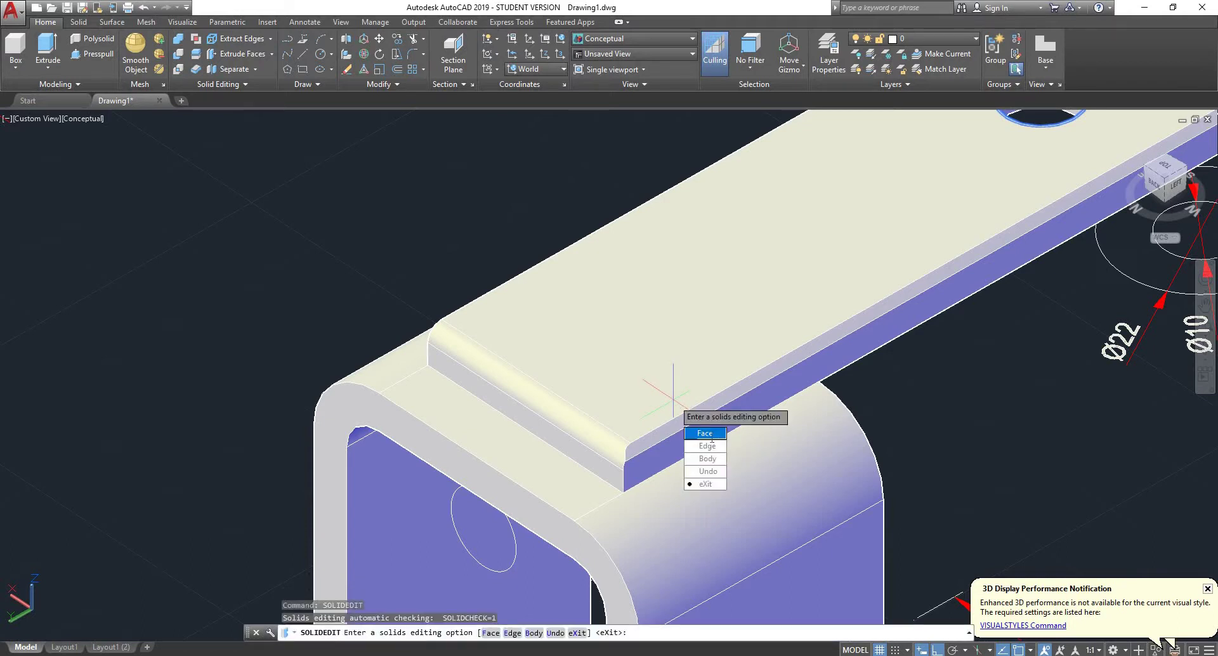
{"action": "left_click", "coordinate": [705, 432]}
{"action": "key", "text": "Down"}
{"action": "key", "text": "Down"}
{"action": "key", "text": "Down"}
{"action": "key", "text": "Down"}
{"action": "key", "text": "Down"}
{"action": "key", "text": "Up"}
{"action": "key", "text": "Up"}
{"action": "key", "text": "Up"}
{"action": "key", "text": "Up"}
{"action": "key", "text": "Up"}
{"action": "key", "text": "Up"}
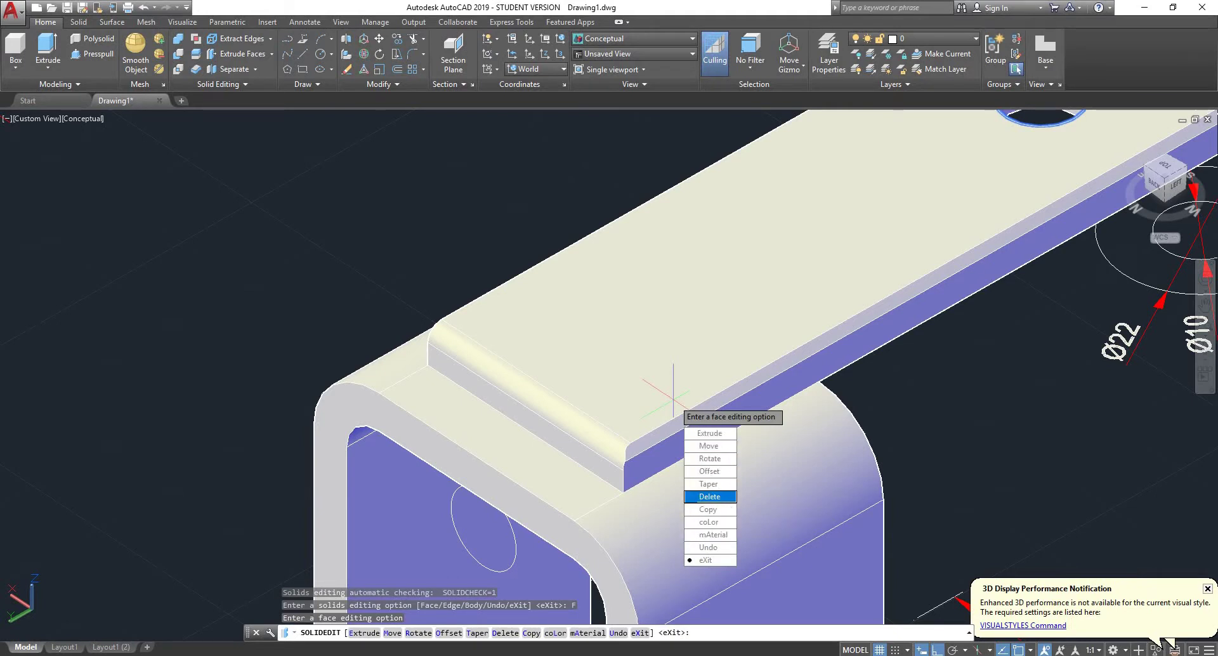
{"action": "left_click", "coordinate": [727, 497]}
{"action": "left_click", "coordinate": [673, 430]}
{"action": "left_click", "coordinate": [667, 430]}
{"action": "key", "text": "Escape"}
{"action": "scroll", "coordinate": [644, 444], "scroll_direction": "up", "scroll_amount": 3}
Step: Rerun SOLIDEDIT Face Delete, selecting the rounded fillet face, and delete it before exiting
{"action": "key", "text": "Return"}
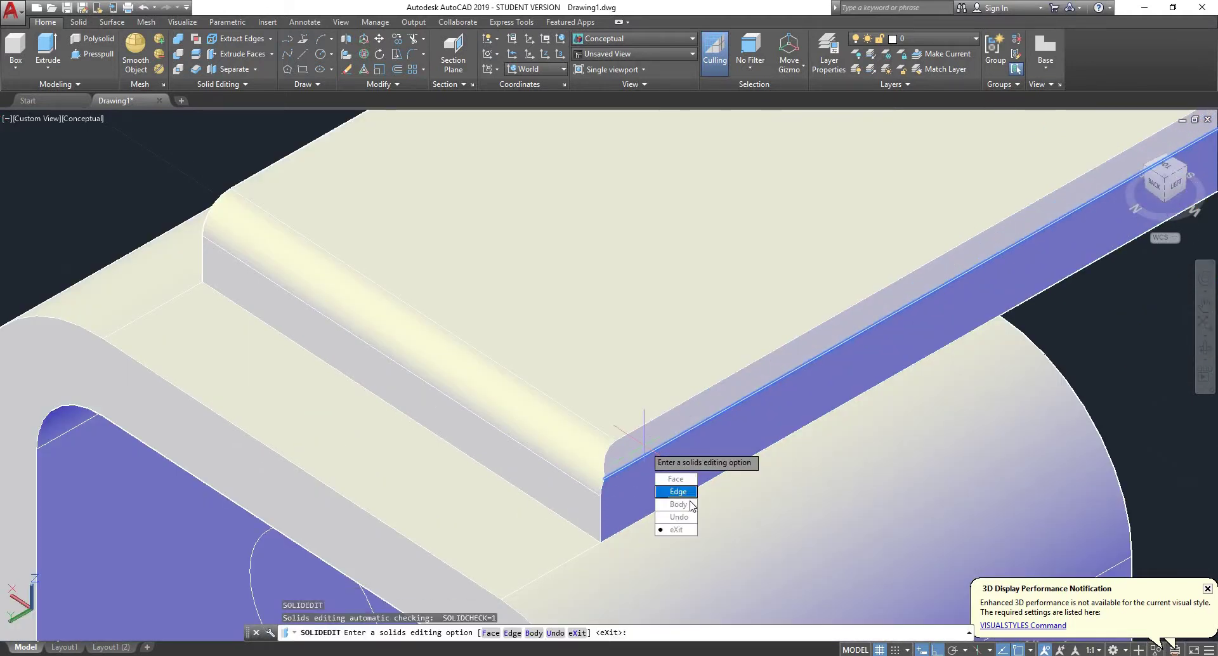
{"action": "left_click", "coordinate": [677, 479]}
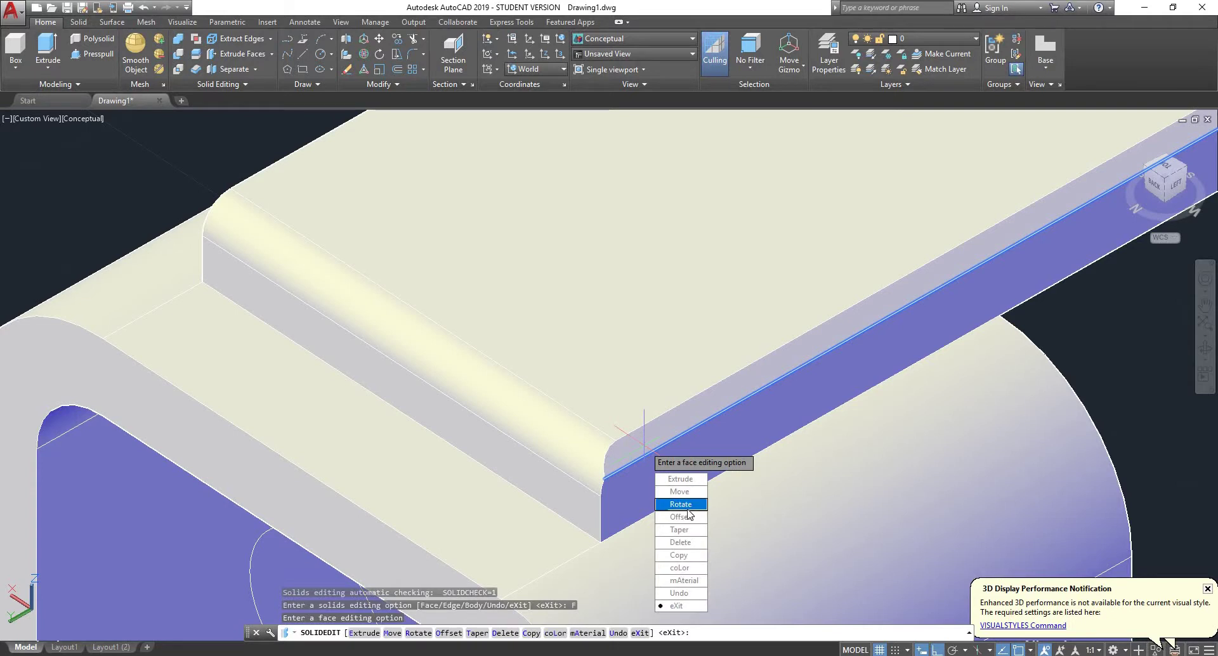
{"action": "left_click", "coordinate": [681, 543]}
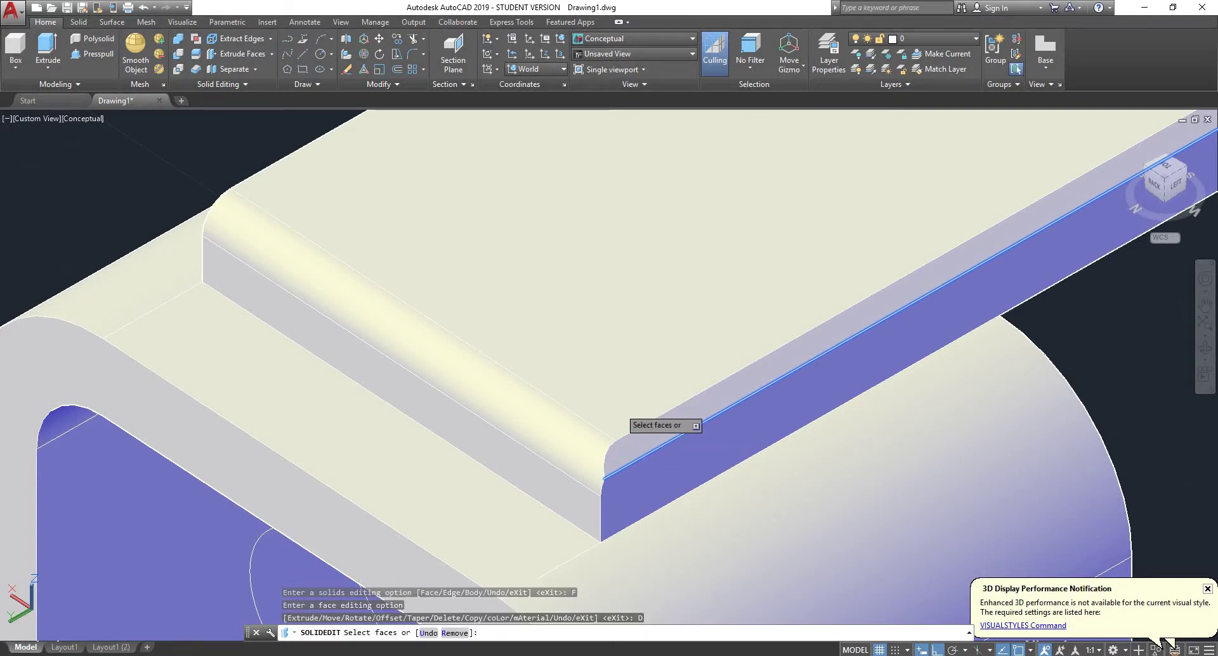
{"action": "left_click", "coordinate": [639, 447]}
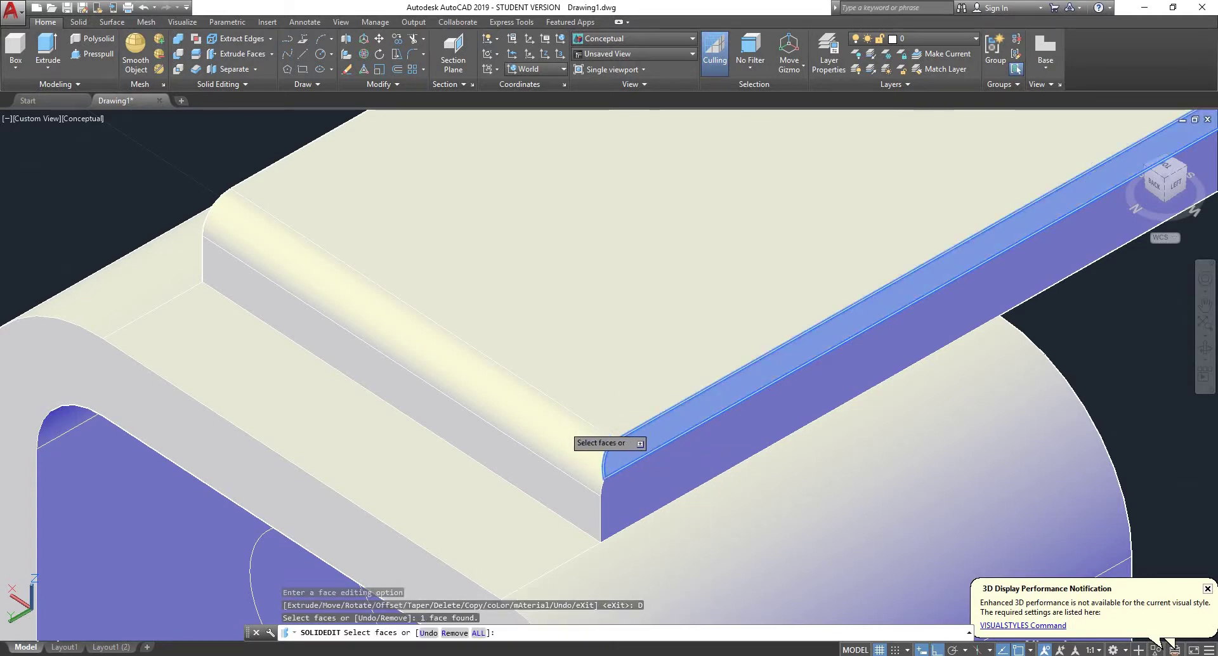
{"action": "left_click", "coordinate": [563, 425]}
{"action": "key", "text": "Return"}
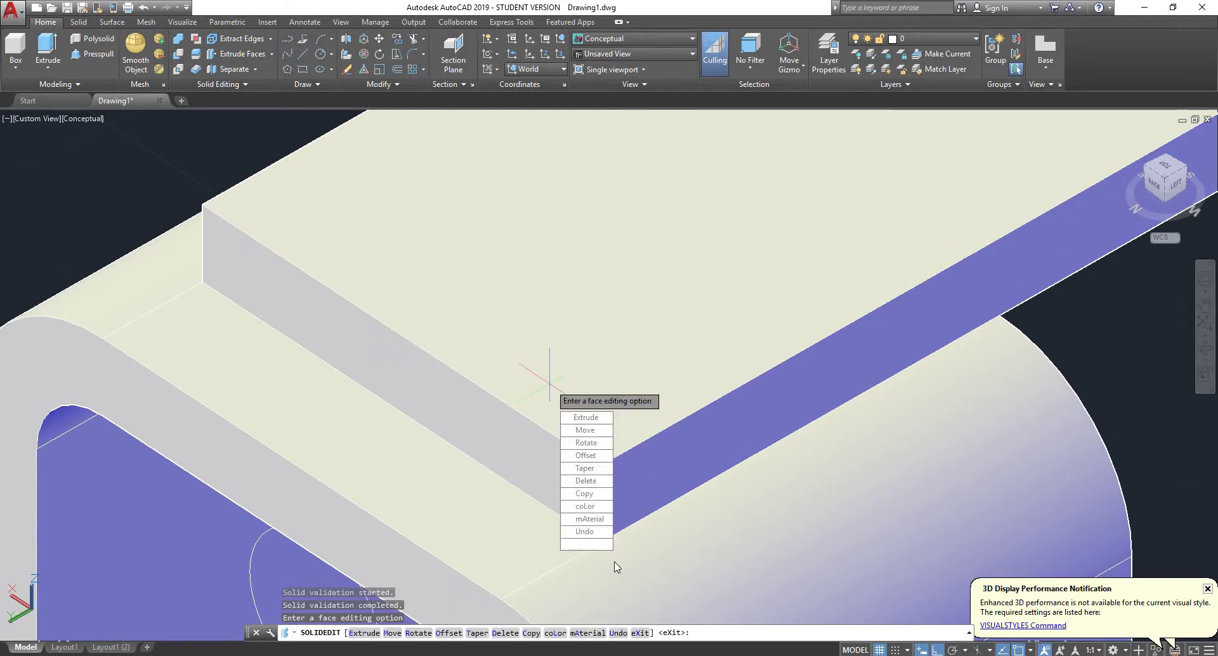
{"action": "key", "text": "Return"}
{"action": "key", "text": "Escape"}
{"action": "scroll", "coordinate": [549, 363], "scroll_direction": "down", "scroll_amount": 5}
{"action": "scroll", "coordinate": [577, 317], "scroll_direction": "up", "scroll_amount": 1}
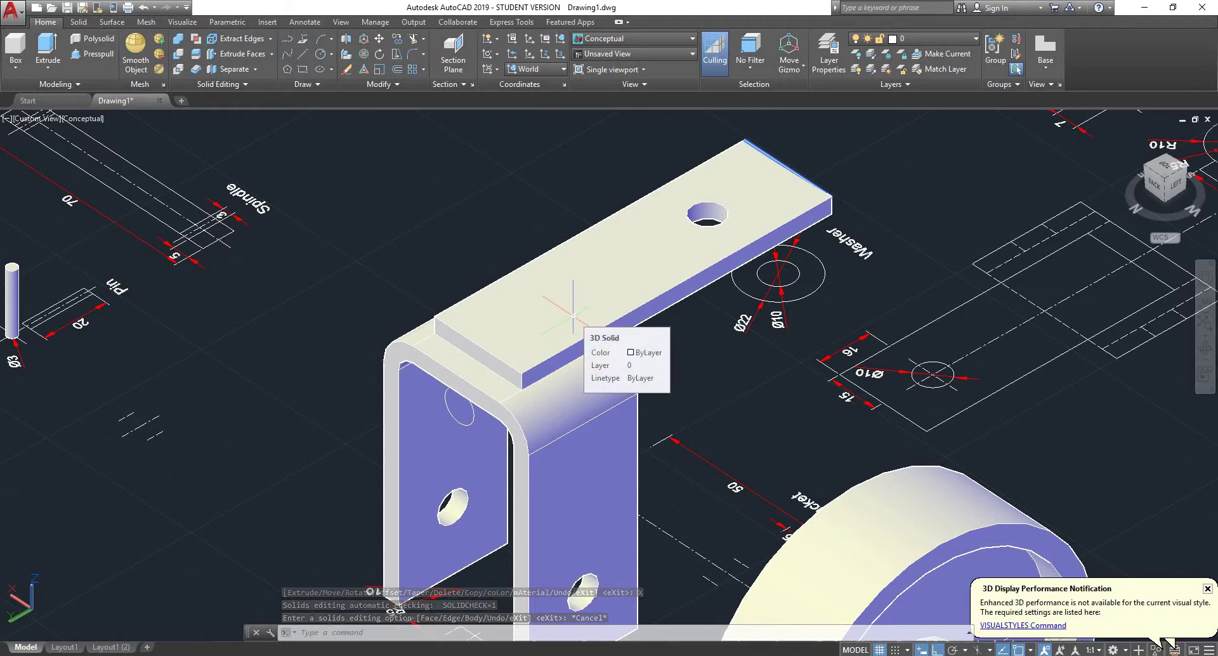
{"action": "scroll", "coordinate": [567, 308], "scroll_direction": "down", "scroll_amount": 2}
{"action": "middle_click_drag", "start_coordinate": [656, 283], "coordinate": [597, 205], "text": "shift"}
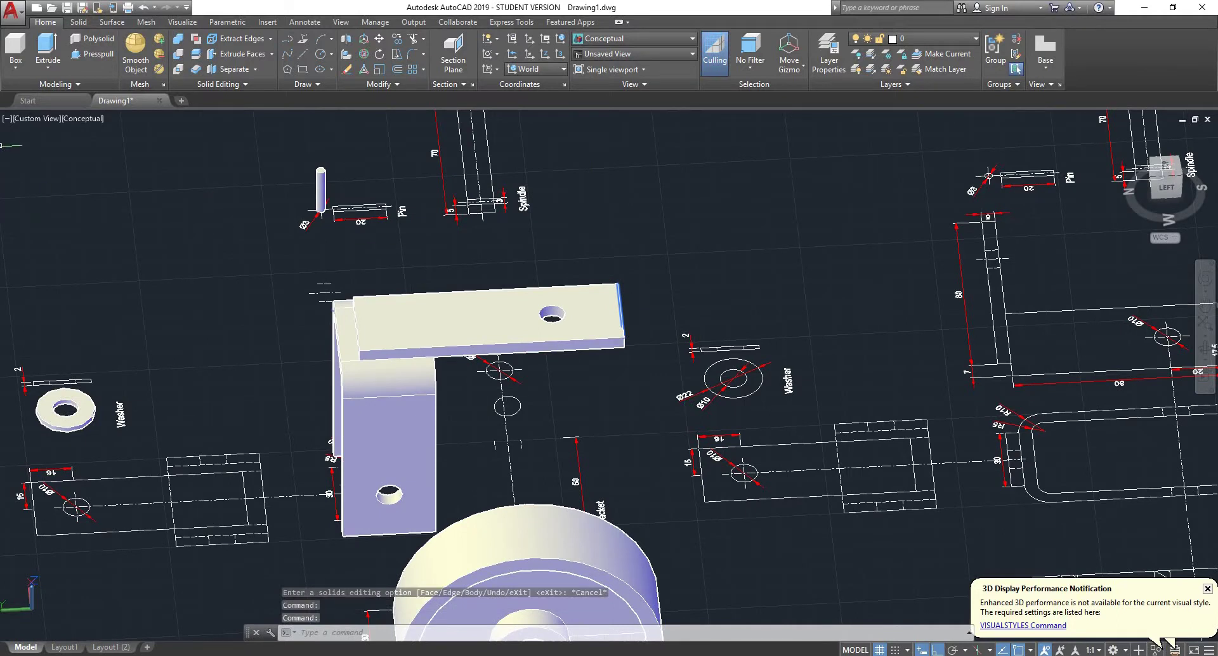
{"action": "left_click", "coordinate": [45, 64]}
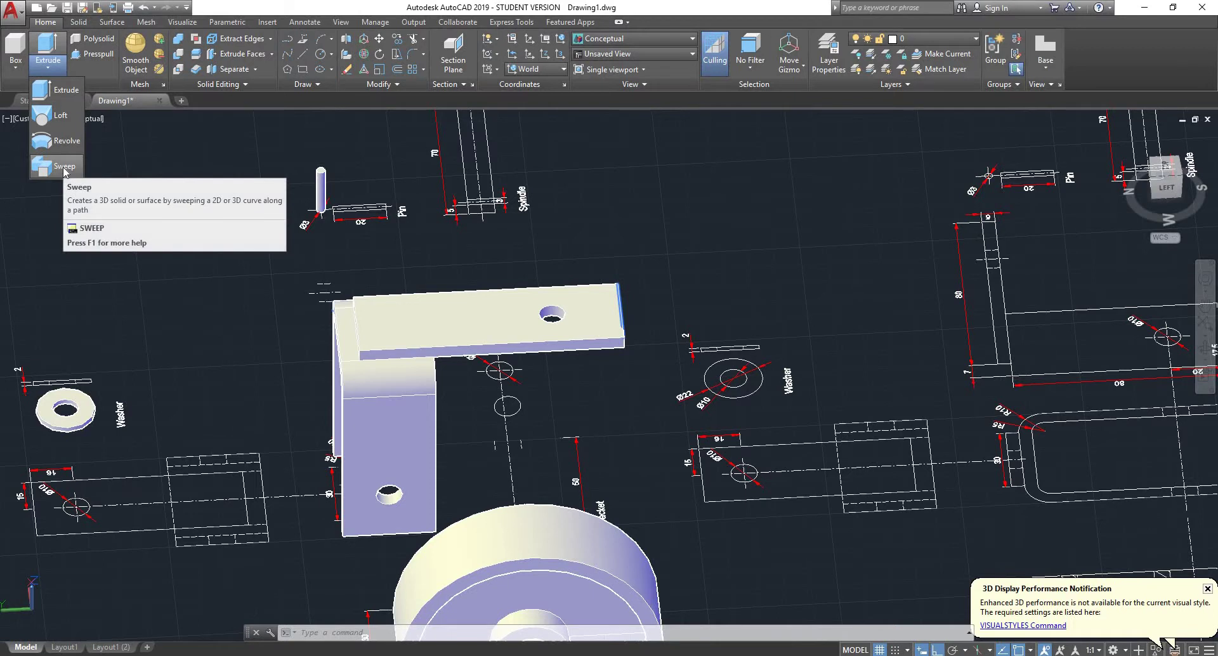
{"action": "left_click", "coordinate": [15, 71]}
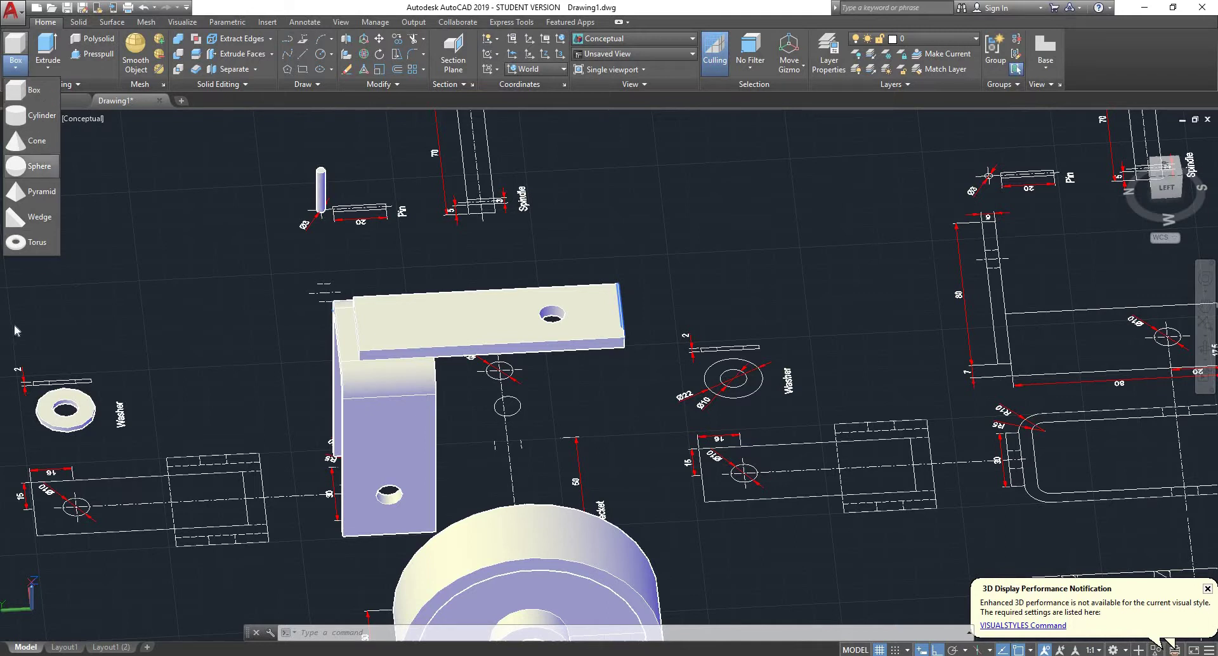
{"action": "left_click", "coordinate": [19, 69]}
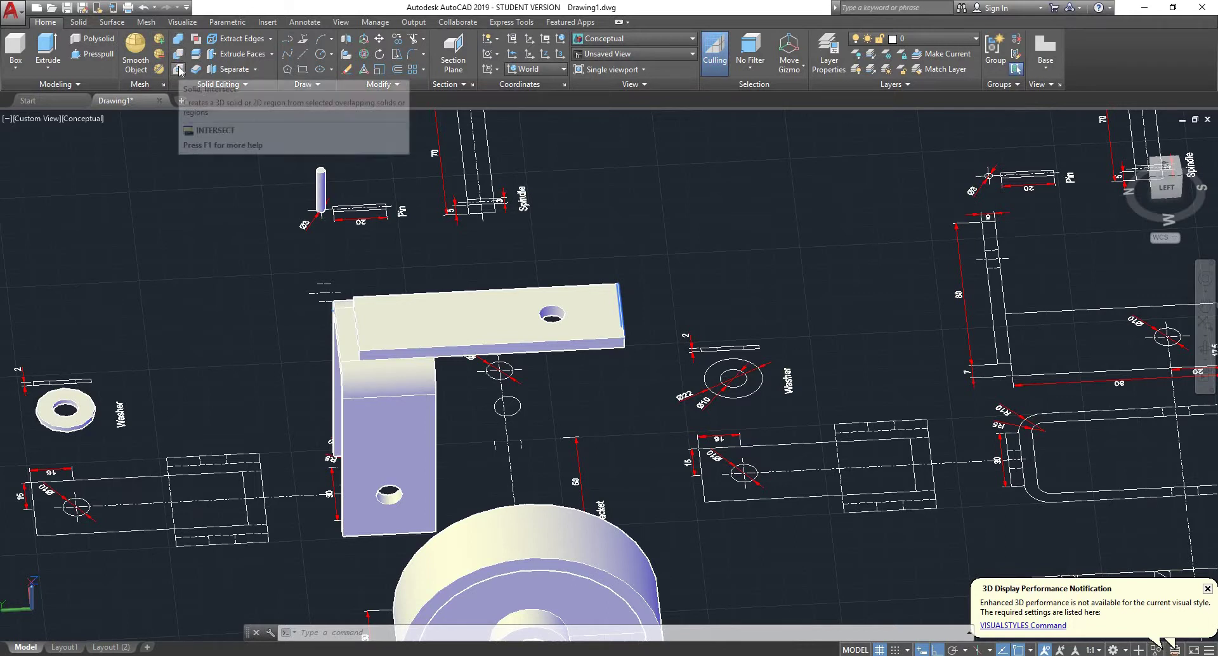
{"action": "left_click", "coordinate": [270, 38]}
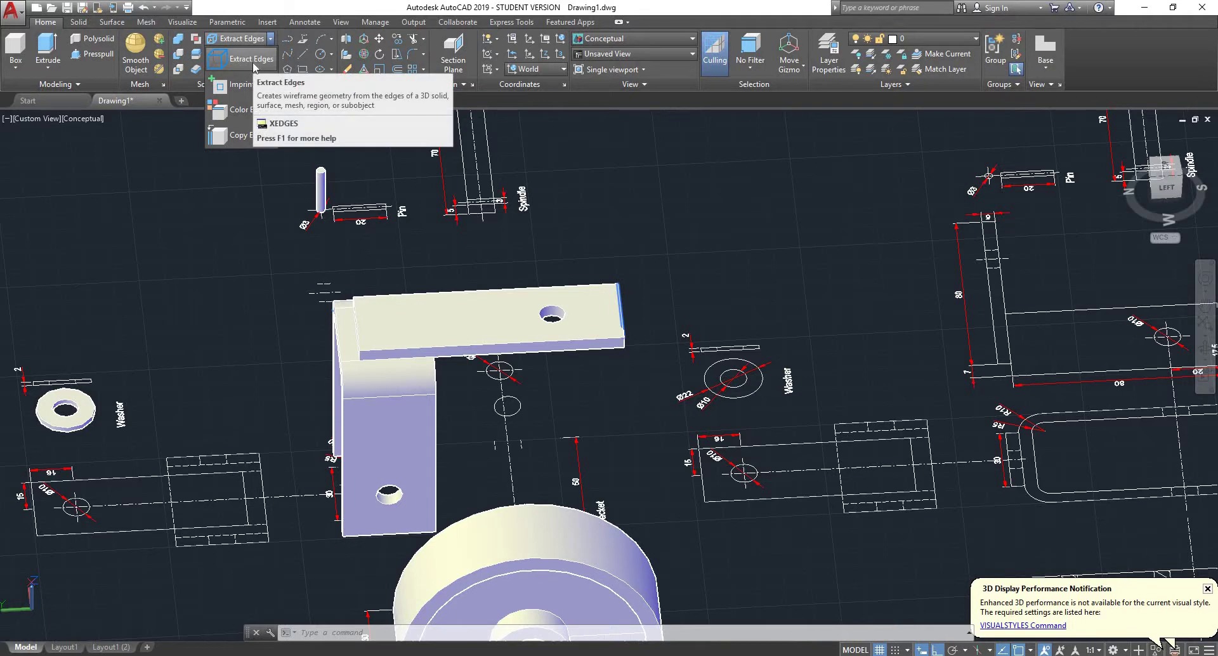
{"action": "left_click", "coordinate": [252, 63]}
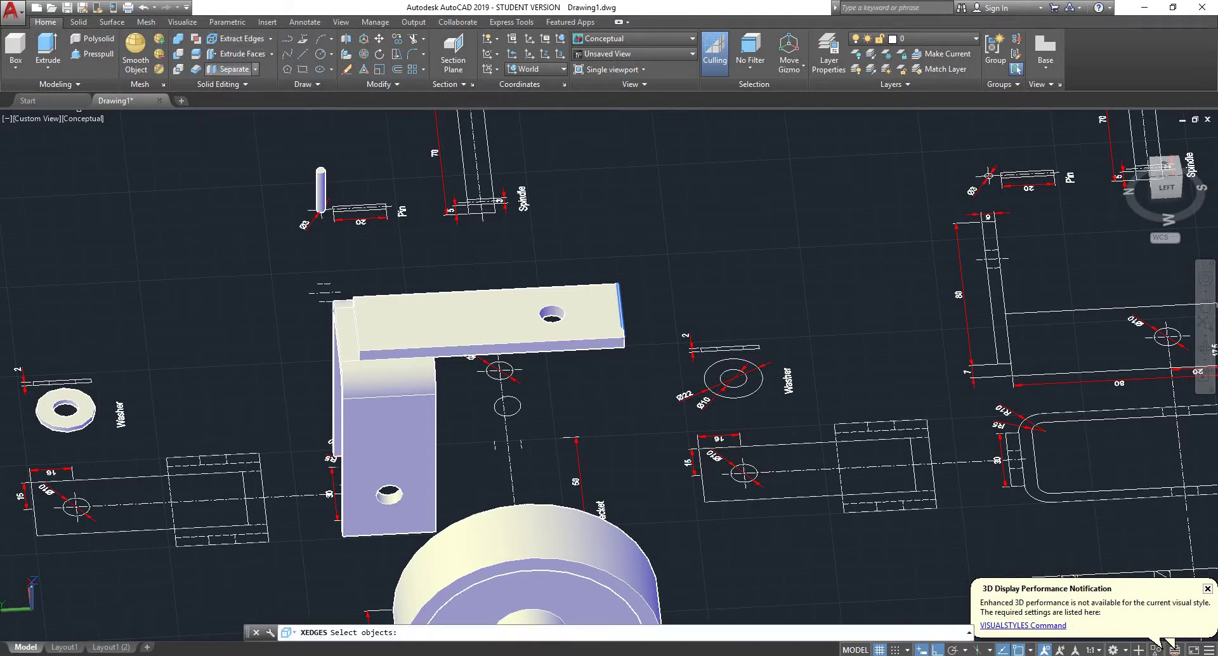
{"action": "left_click", "coordinate": [435, 348]}
{"action": "key", "text": "Return"}
{"action": "left_click", "coordinate": [375, 388]}
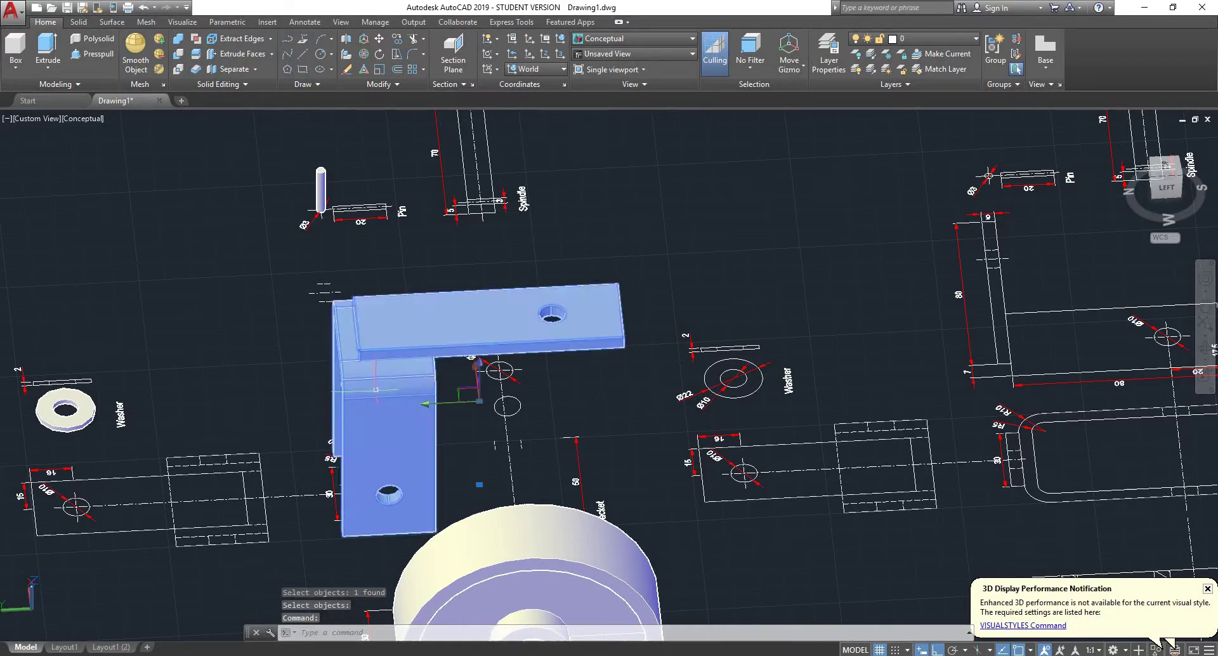
{"action": "key", "text": "Delete"}
{"action": "middle_click_drag", "start_coordinate": [375, 388], "coordinate": [507, 292], "text": "shift"}
{"action": "scroll", "coordinate": [534, 272], "scroll_direction": "up", "scroll_amount": 4}
{"action": "key", "text": "ctrl+z"}
{"action": "key", "text": "ctrl+z"}
{"action": "key", "text": "ctrl+z"}
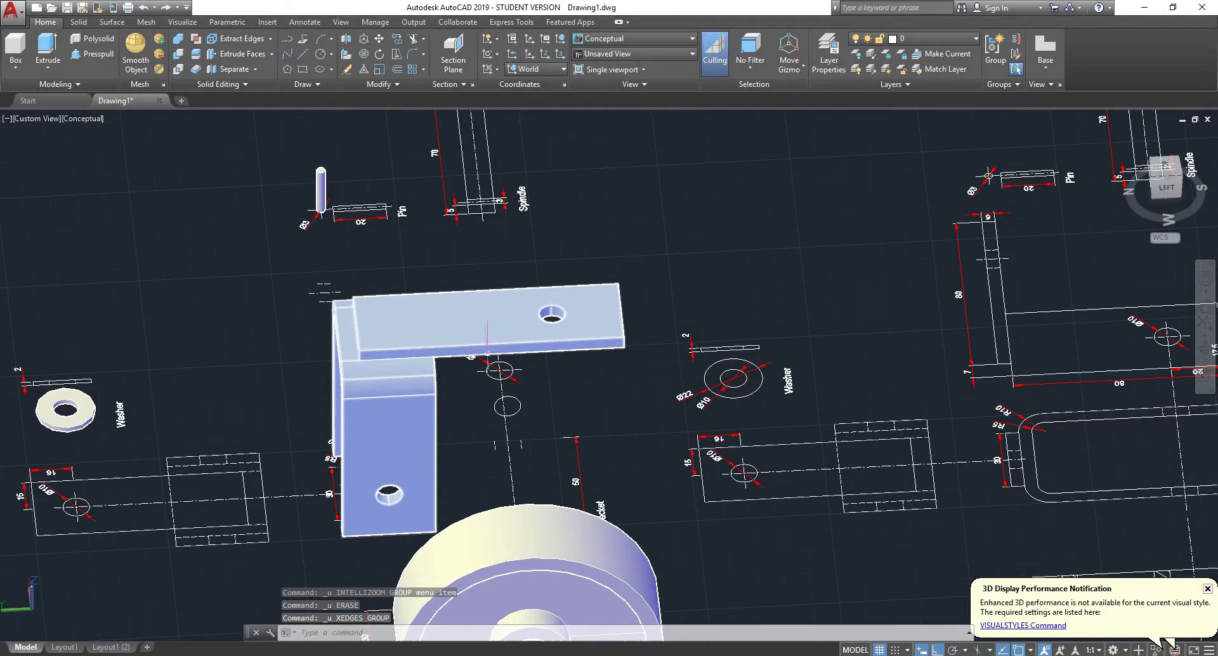
{"action": "mouse_move", "coordinate": [487, 292]}
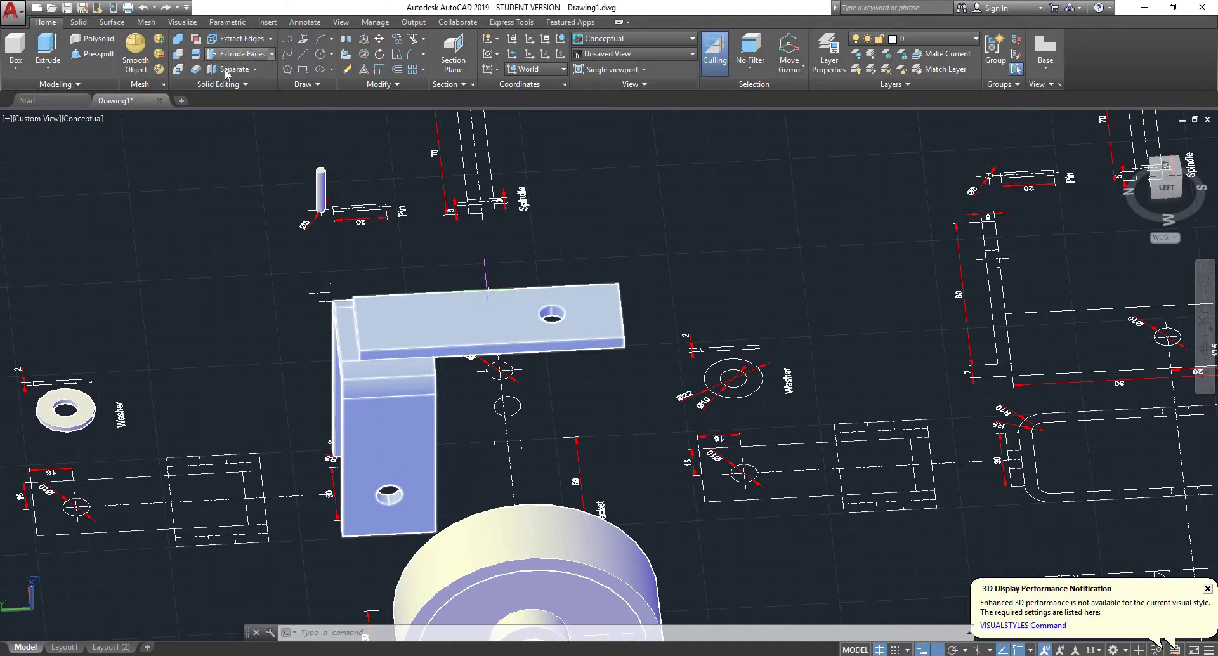
{"action": "left_click", "coordinate": [271, 54]}
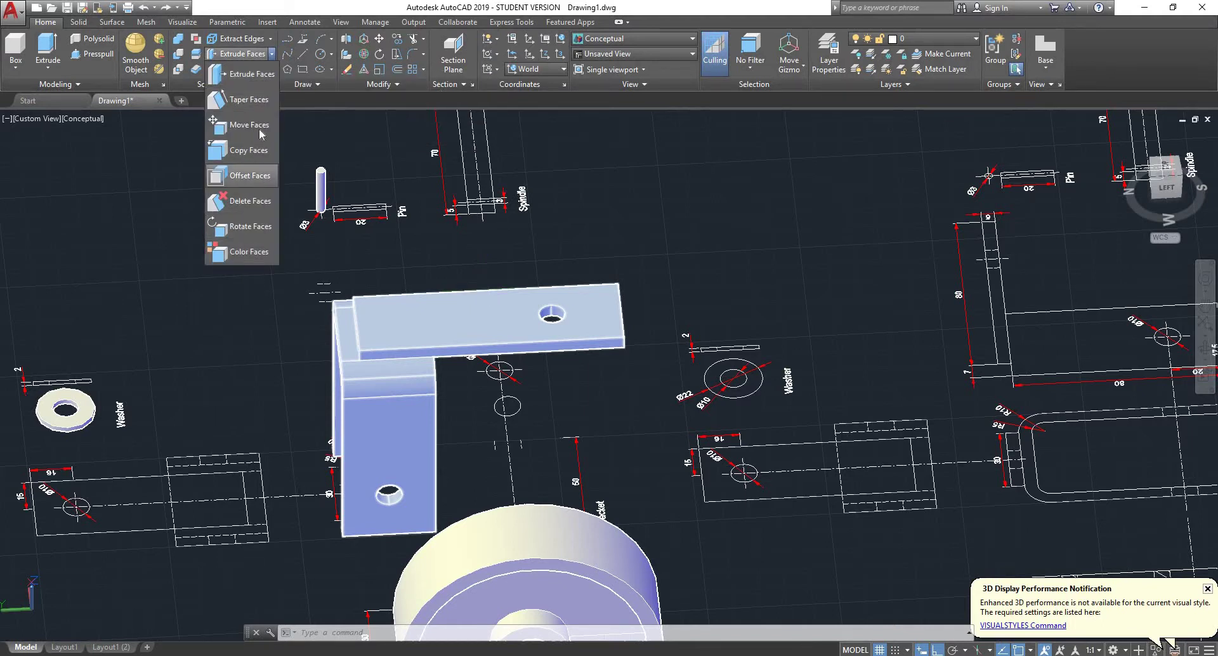
{"action": "left_click", "coordinate": [274, 53]}
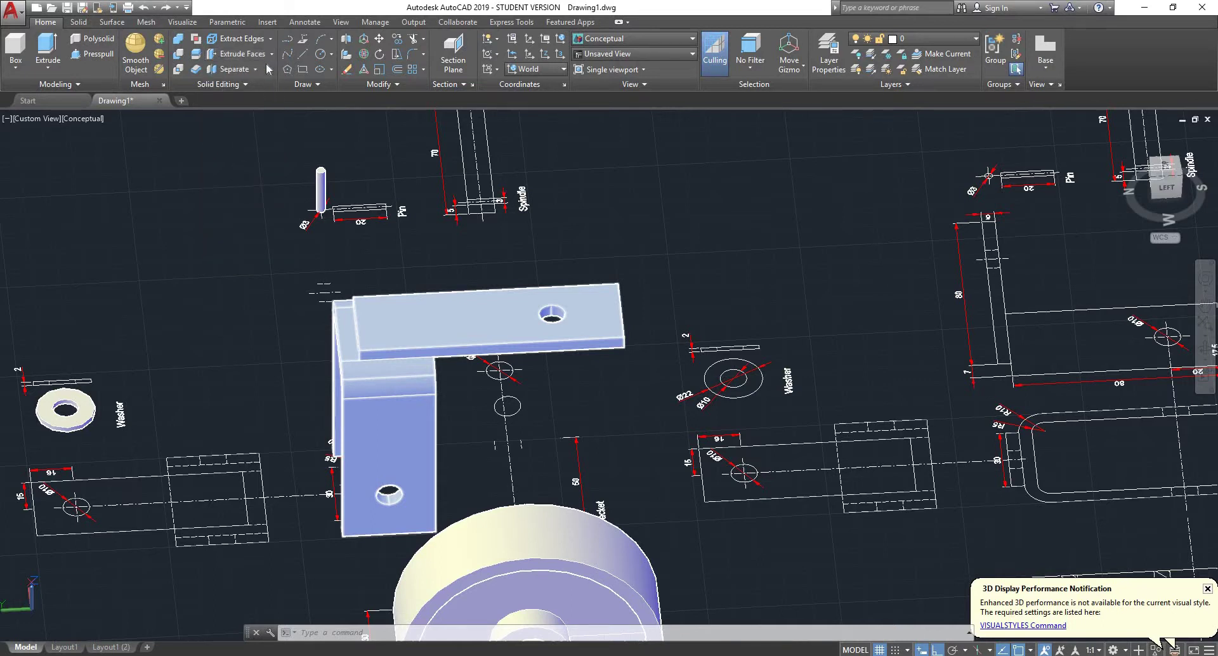
{"action": "left_click", "coordinate": [257, 71]}
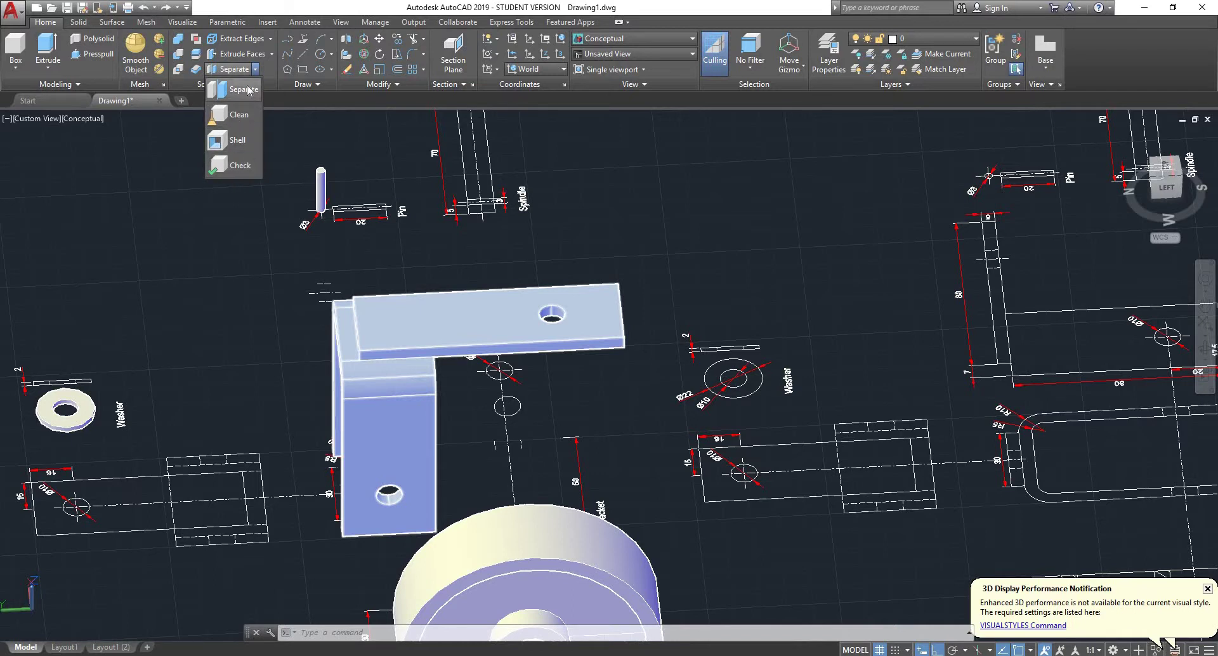
{"action": "left_click", "coordinate": [271, 39]}
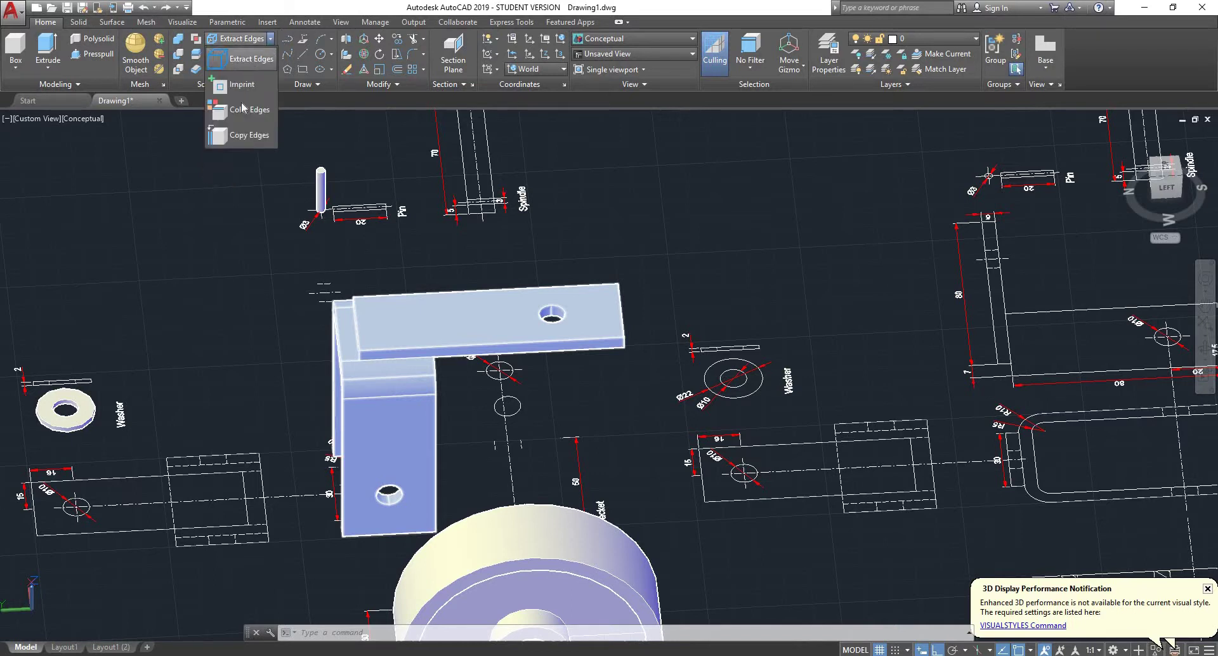
{"action": "left_click", "coordinate": [270, 39]}
{"action": "left_click", "coordinate": [271, 54]}
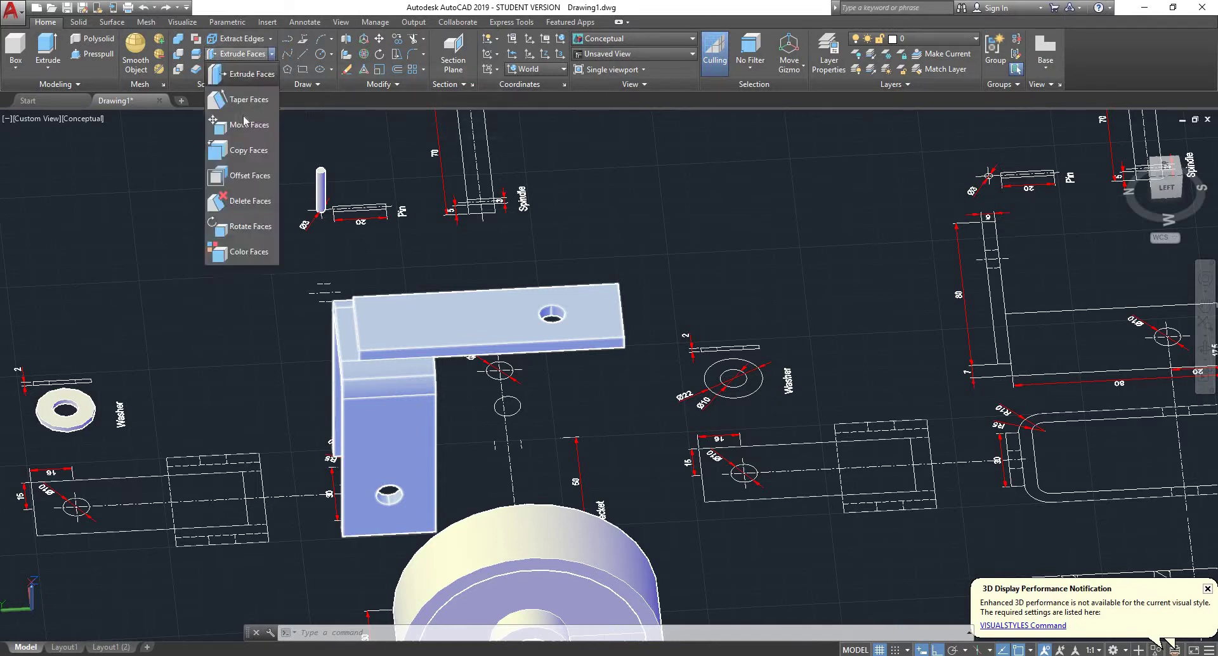
{"action": "left_click", "coordinate": [274, 56]}
{"action": "left_click", "coordinate": [256, 70]}
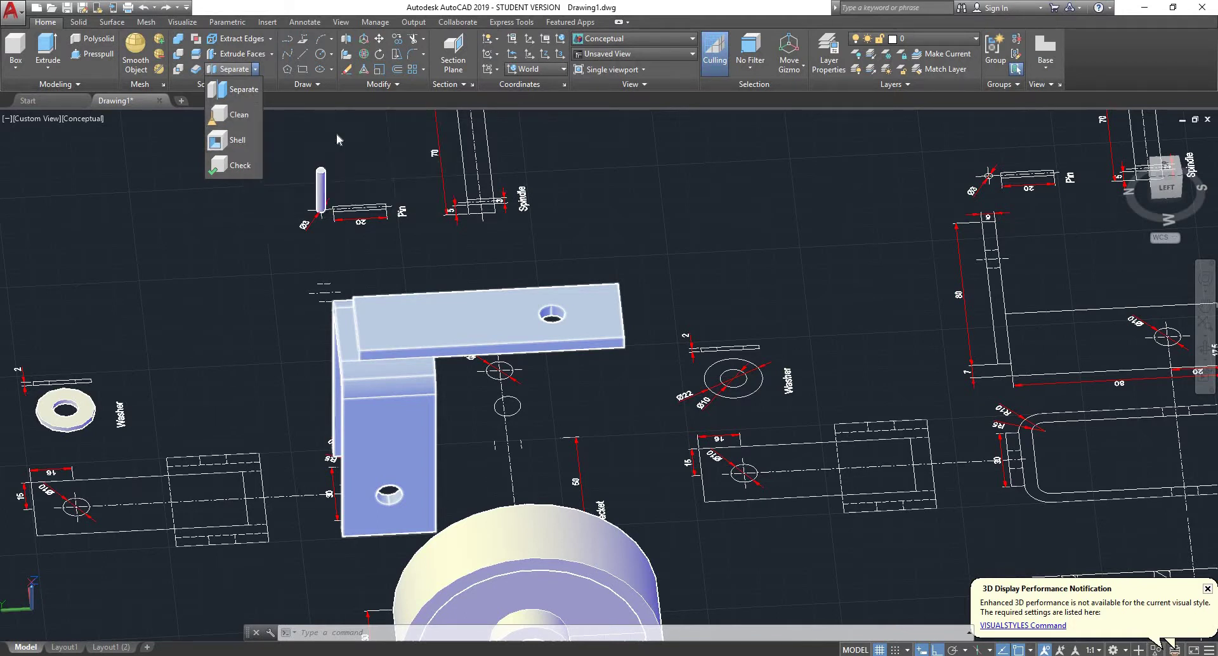
{"action": "key", "text": "Escape"}
{"action": "left_click", "coordinate": [232, 84]}
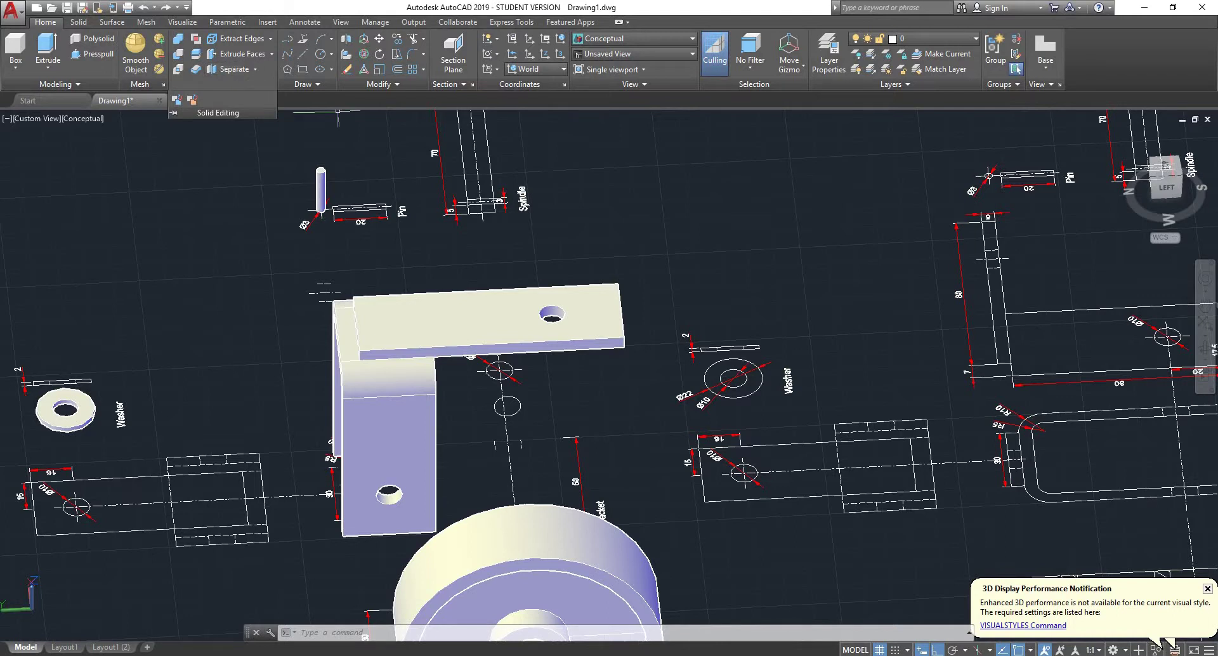
{"action": "left_click", "coordinate": [403, 165]}
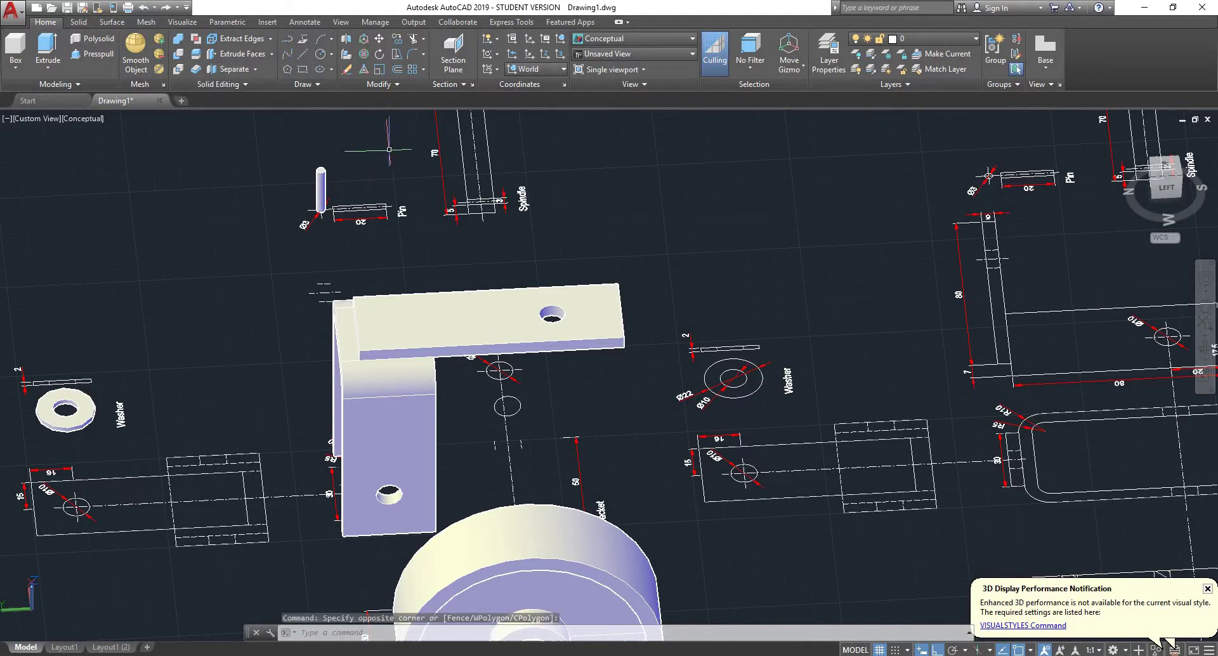